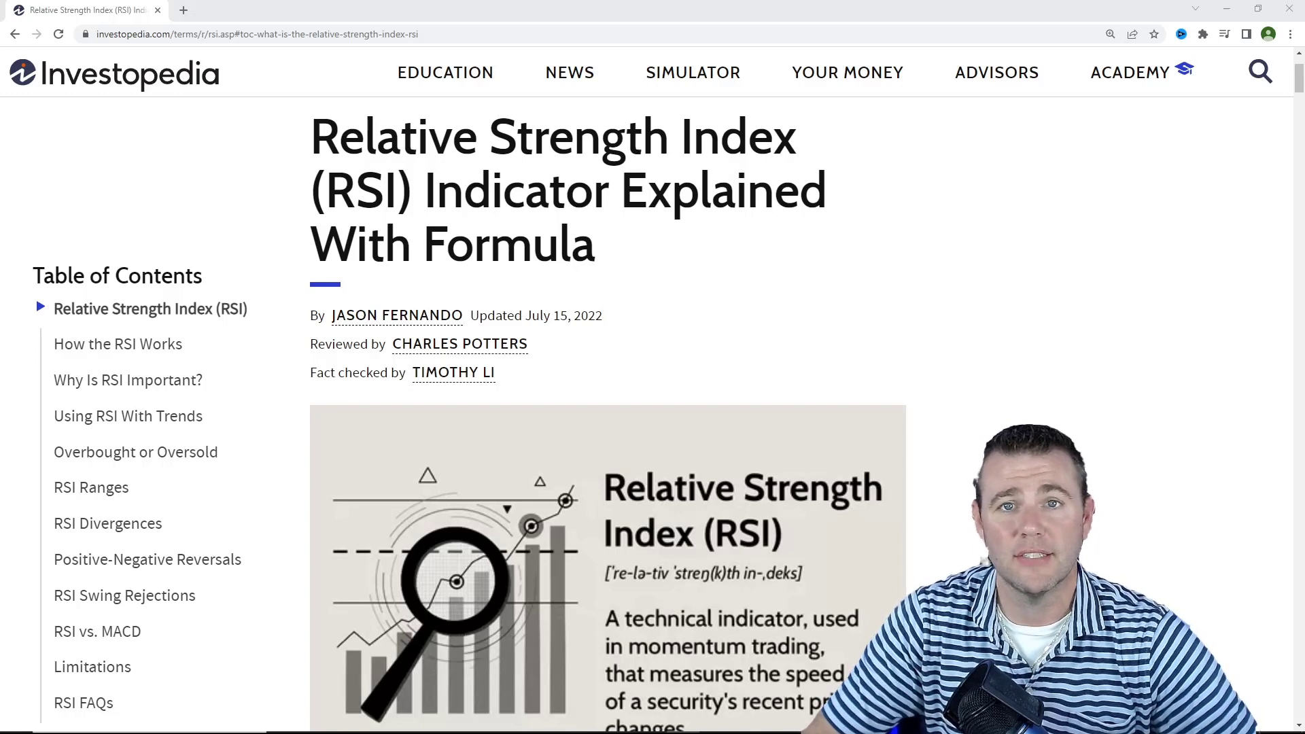
Step: Scroll down the RSI article to the 'What Is the Relative Strength Index (RSI)?' definition section
scroll(608, 408, down, 2)
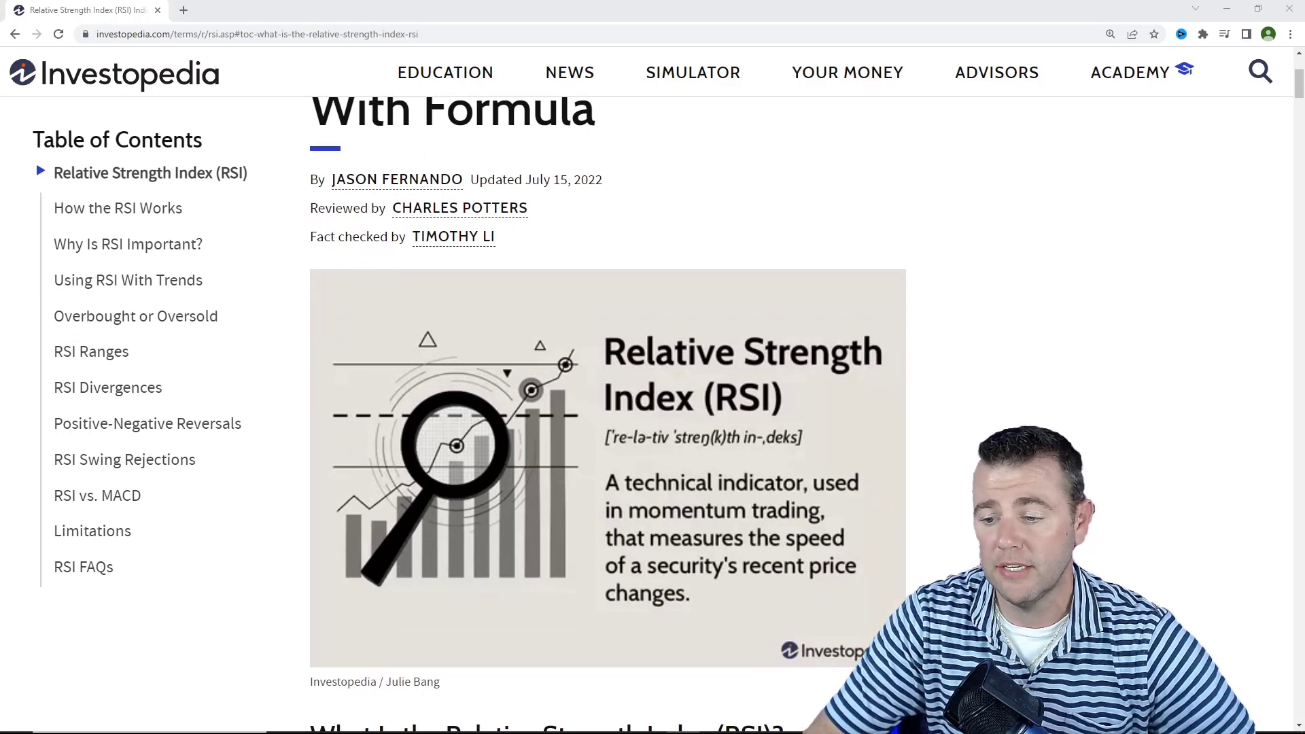
scroll(609, 407, down, 7)
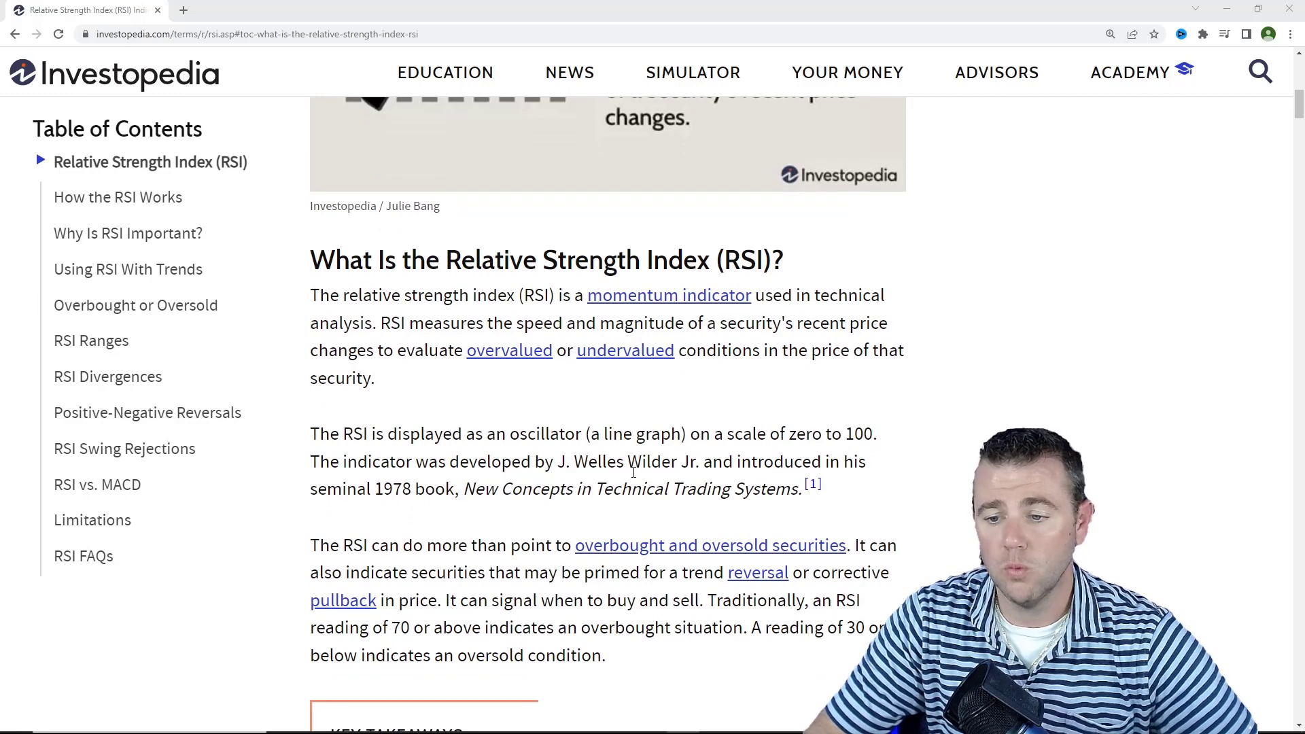
drag(642, 472, 702, 473)
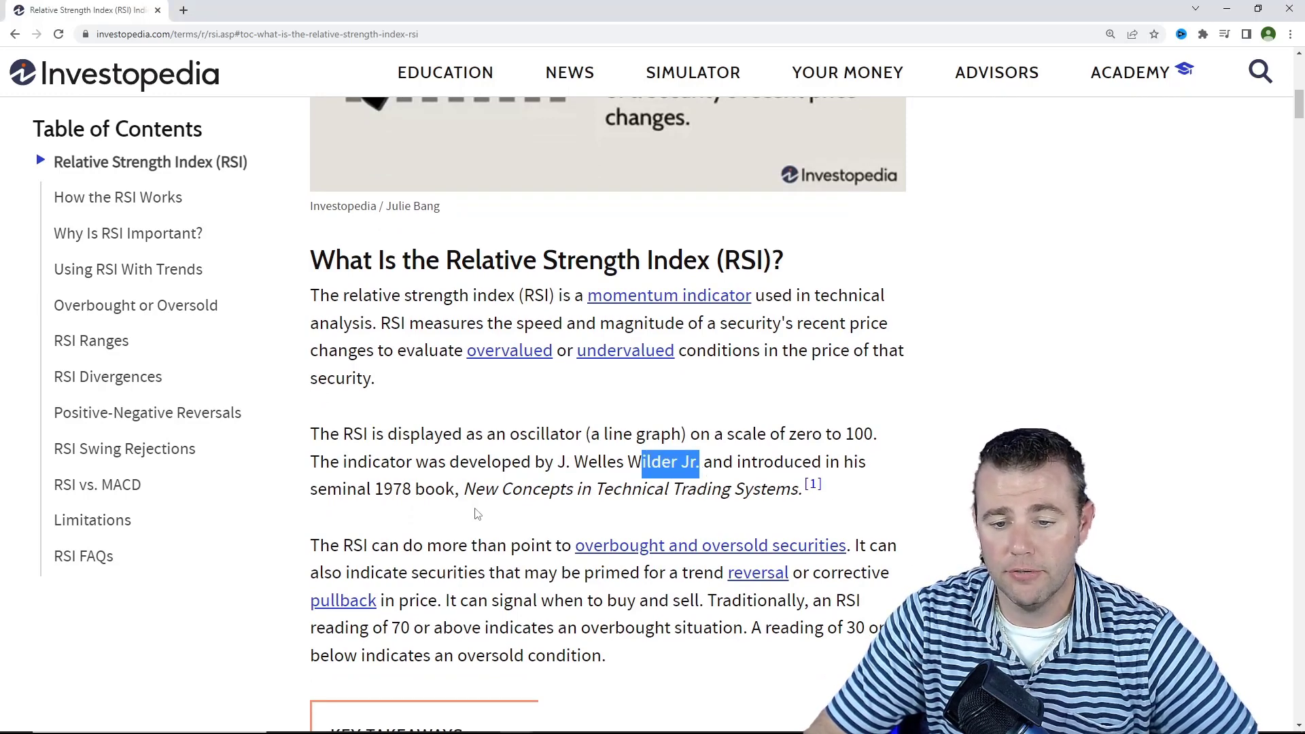
click(431, 512)
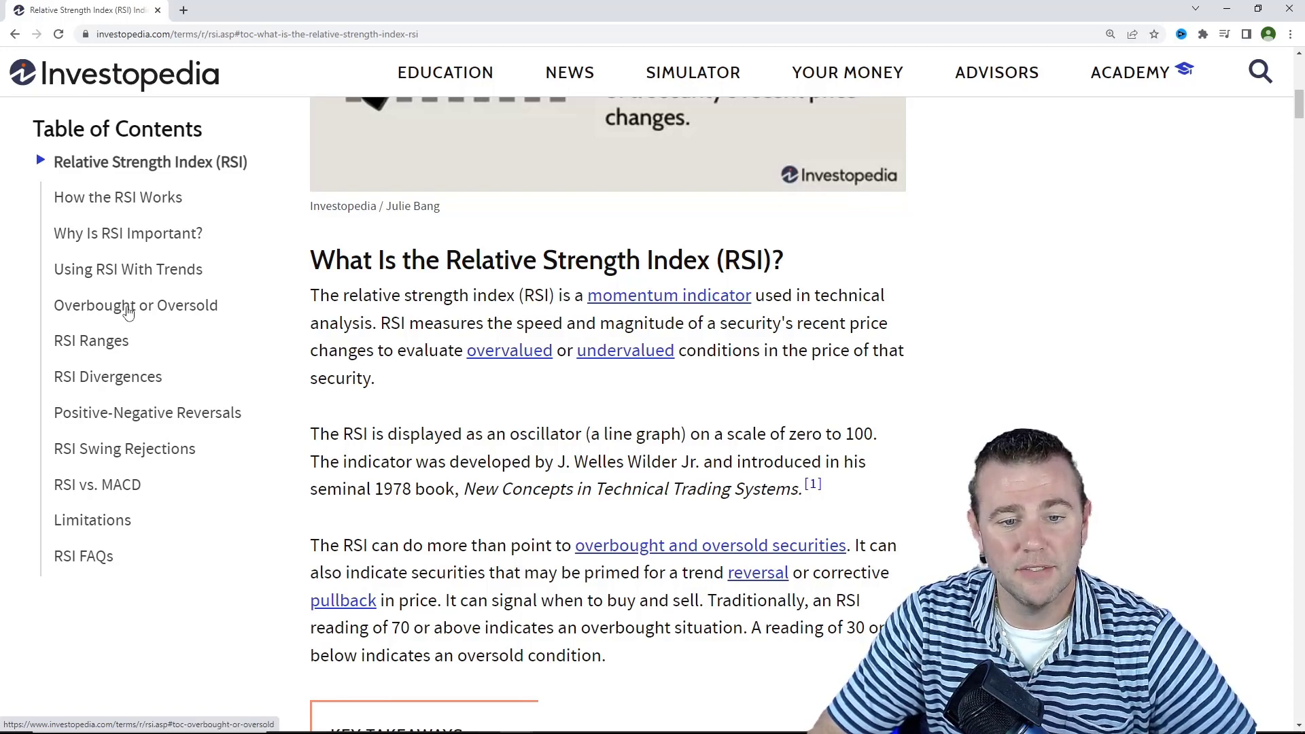
Step: Jump through 'Overbought or Oversold' to 'RSI Divergences' in the table of contents, then scroll to the example chart
click(129, 310)
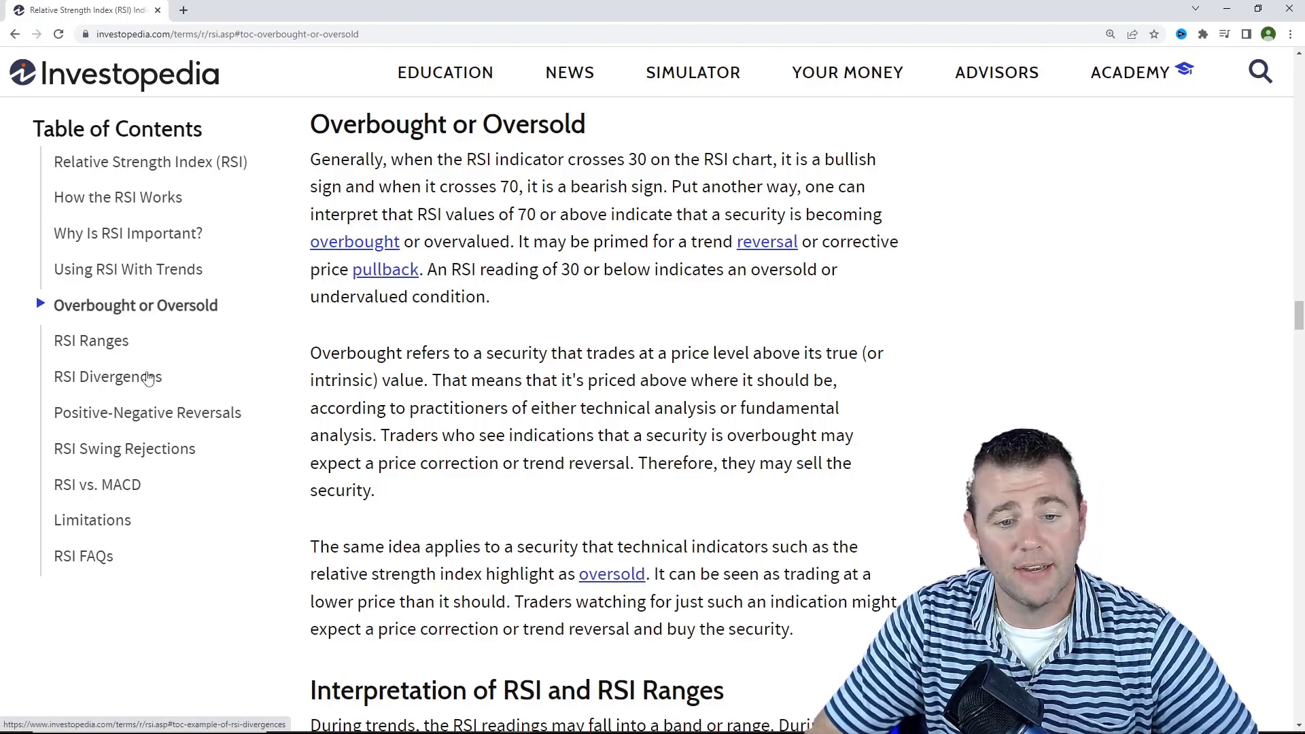
click(149, 378)
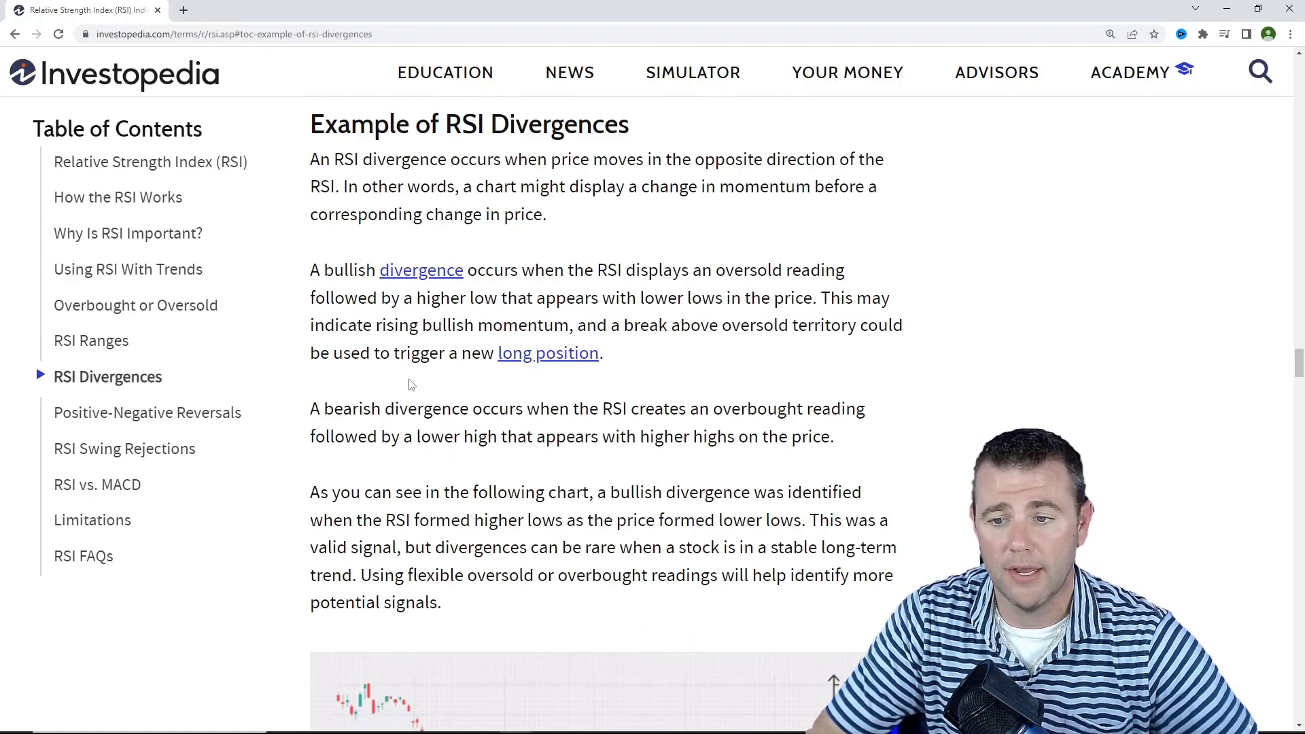
scroll(408, 381, down, 6)
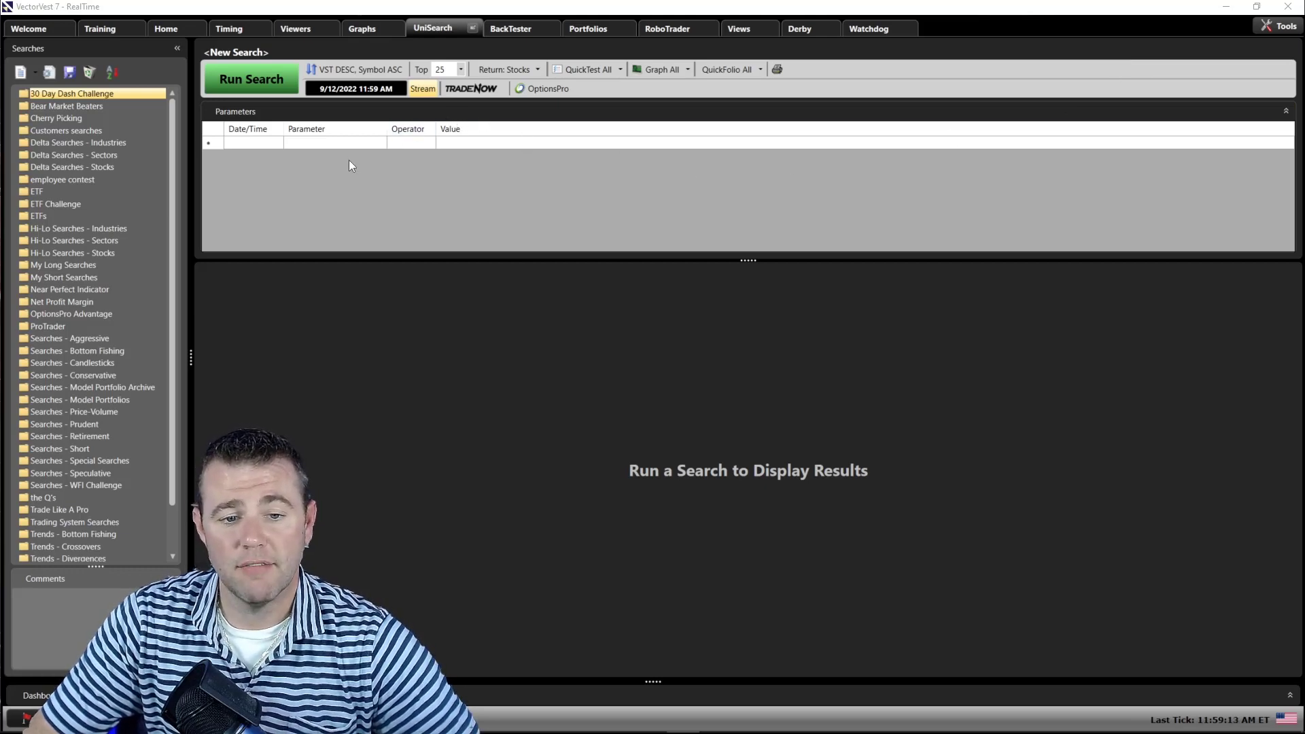
Step: Expand the ProTrader folder in the Searches tree and scroll down to its RSI crossing searches
click(44, 324)
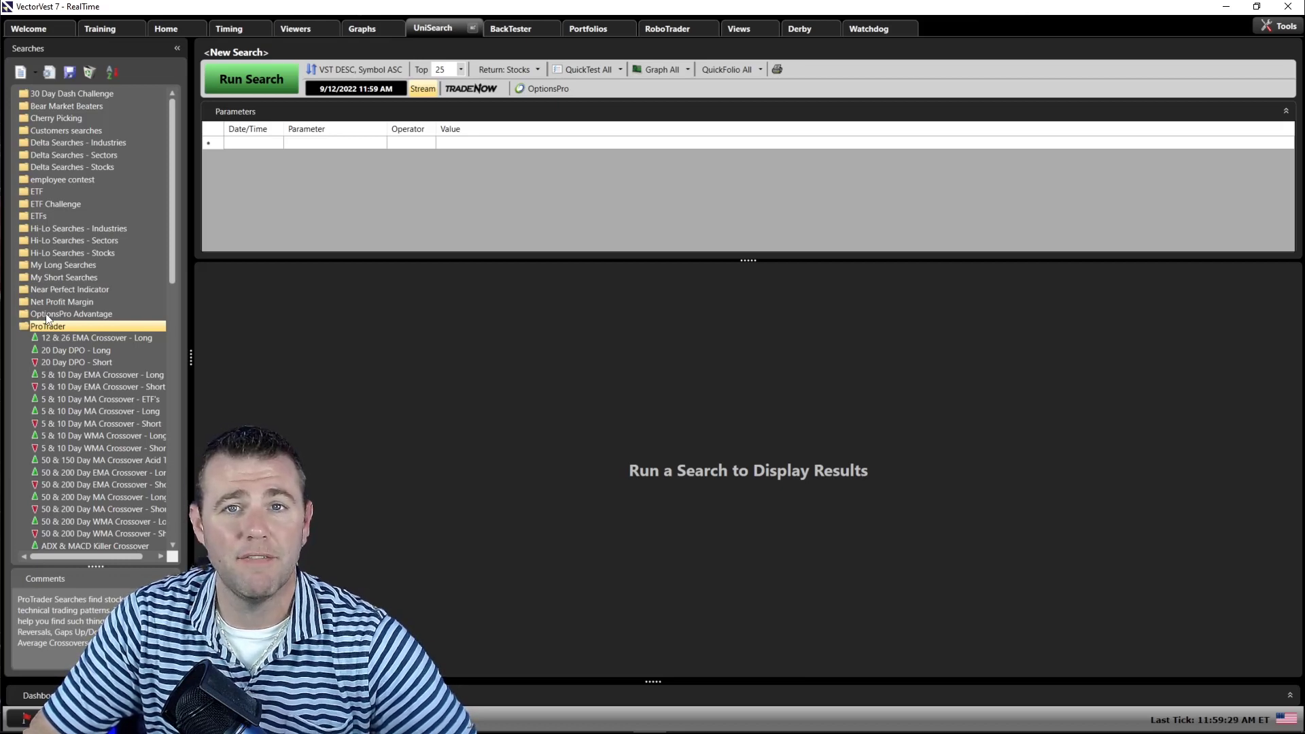
scroll(55, 313, down, 1)
scroll(60, 312, down, 9)
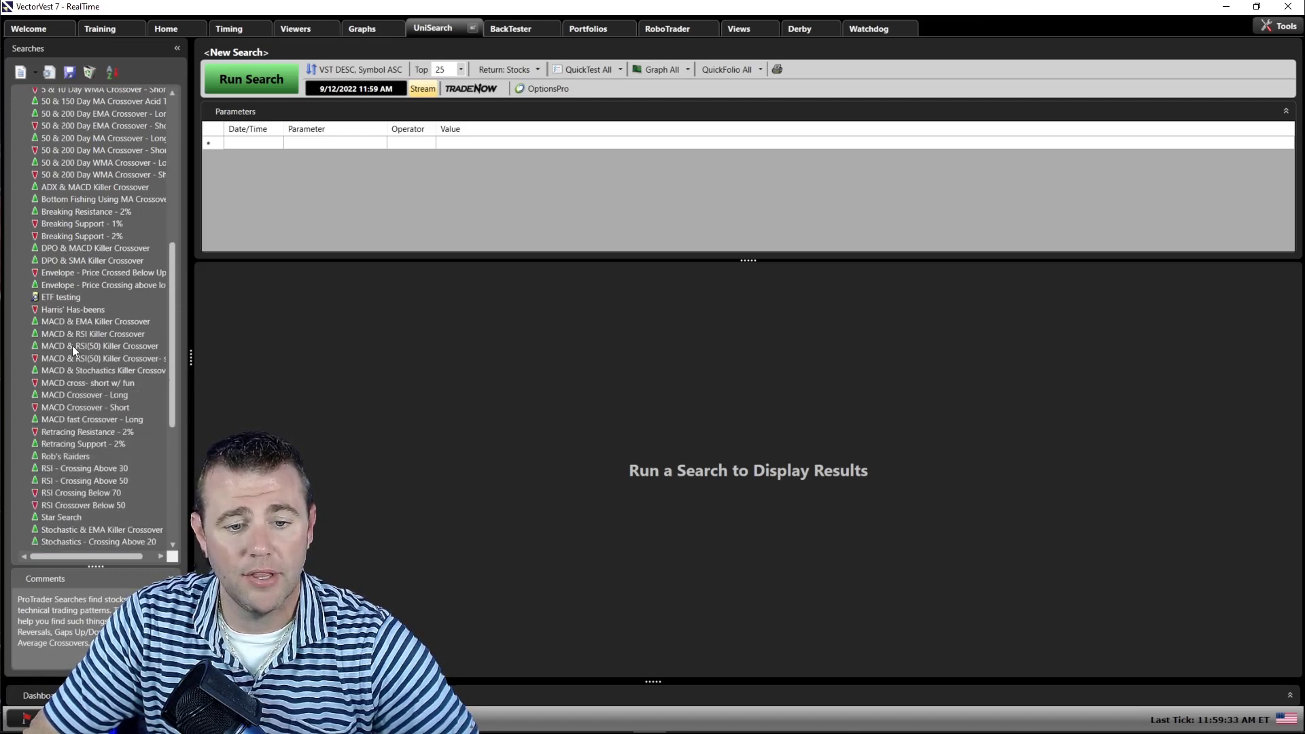
Step: Load the 'RSI - Crossing Above 30' search, filling the table with its RSI(9) crossing criteria
click(107, 468)
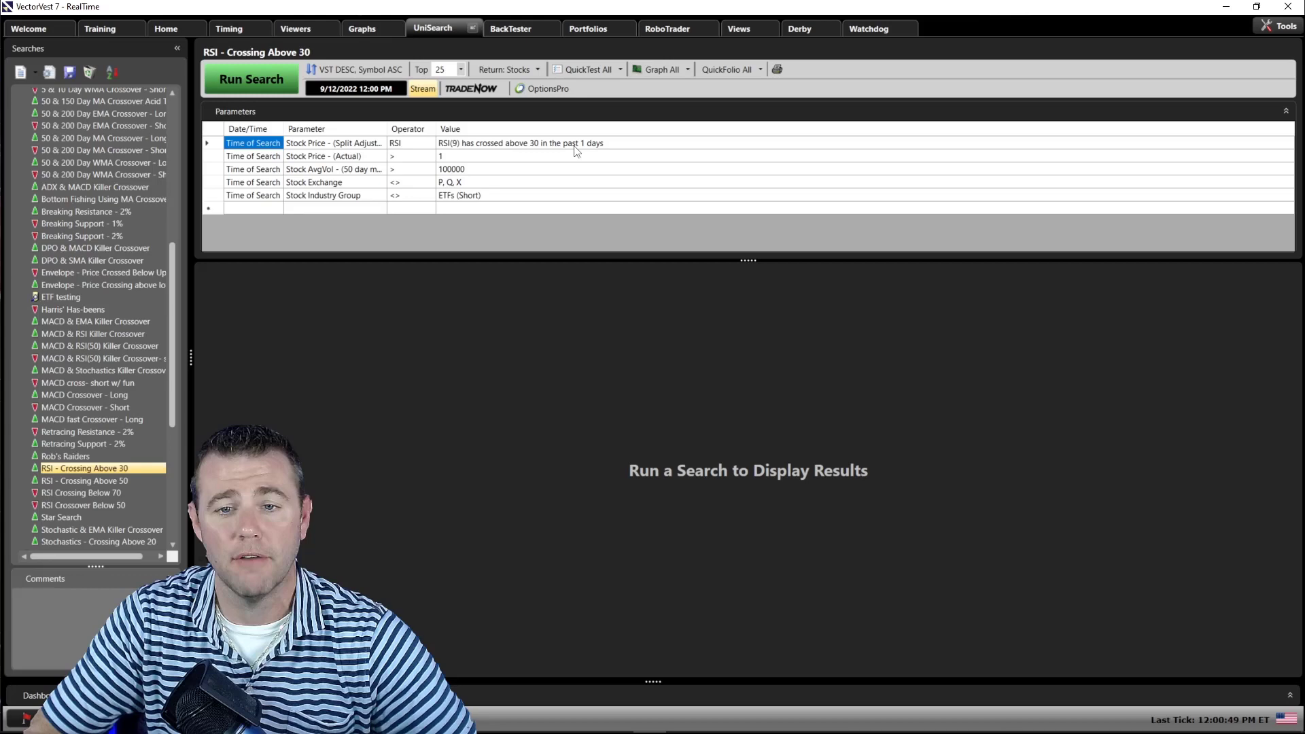
Step: Change the RSI criterion from 9 to 14 days, keeping 'crossed above 30 in the past 1 day'
double_click(539, 146)
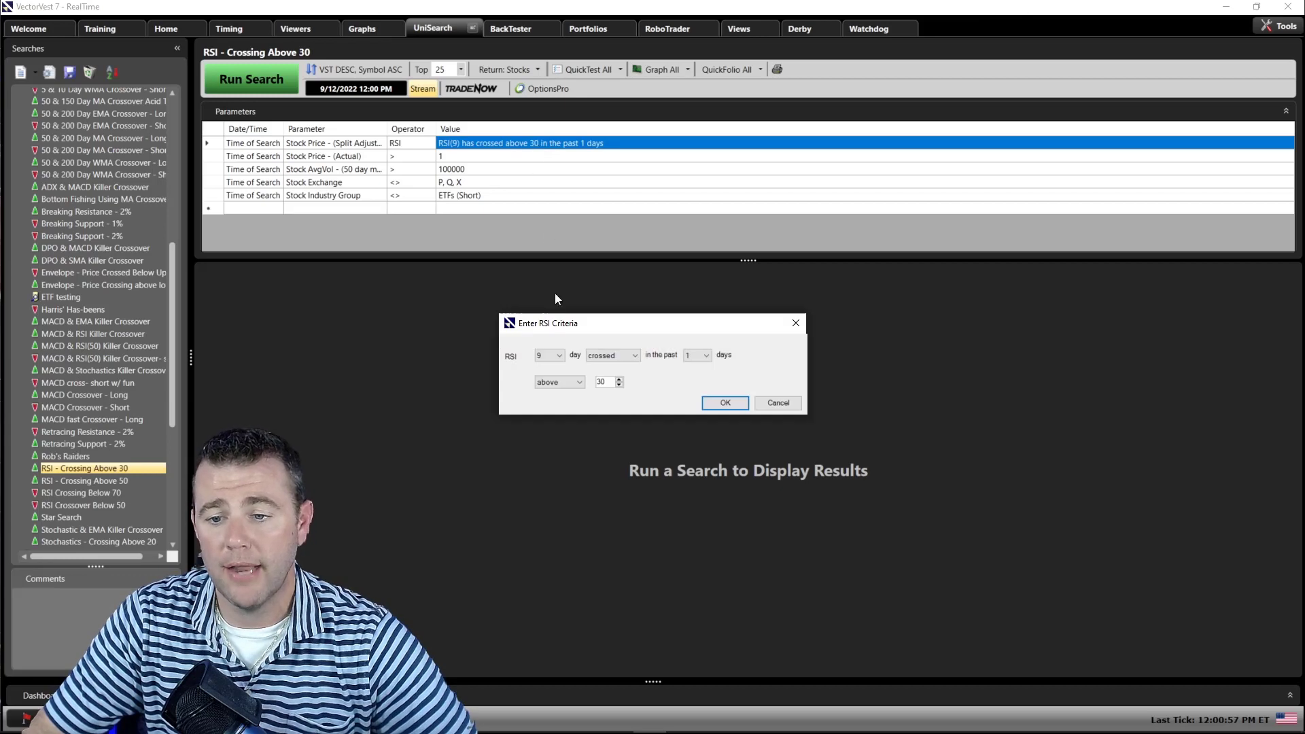
click(560, 355)
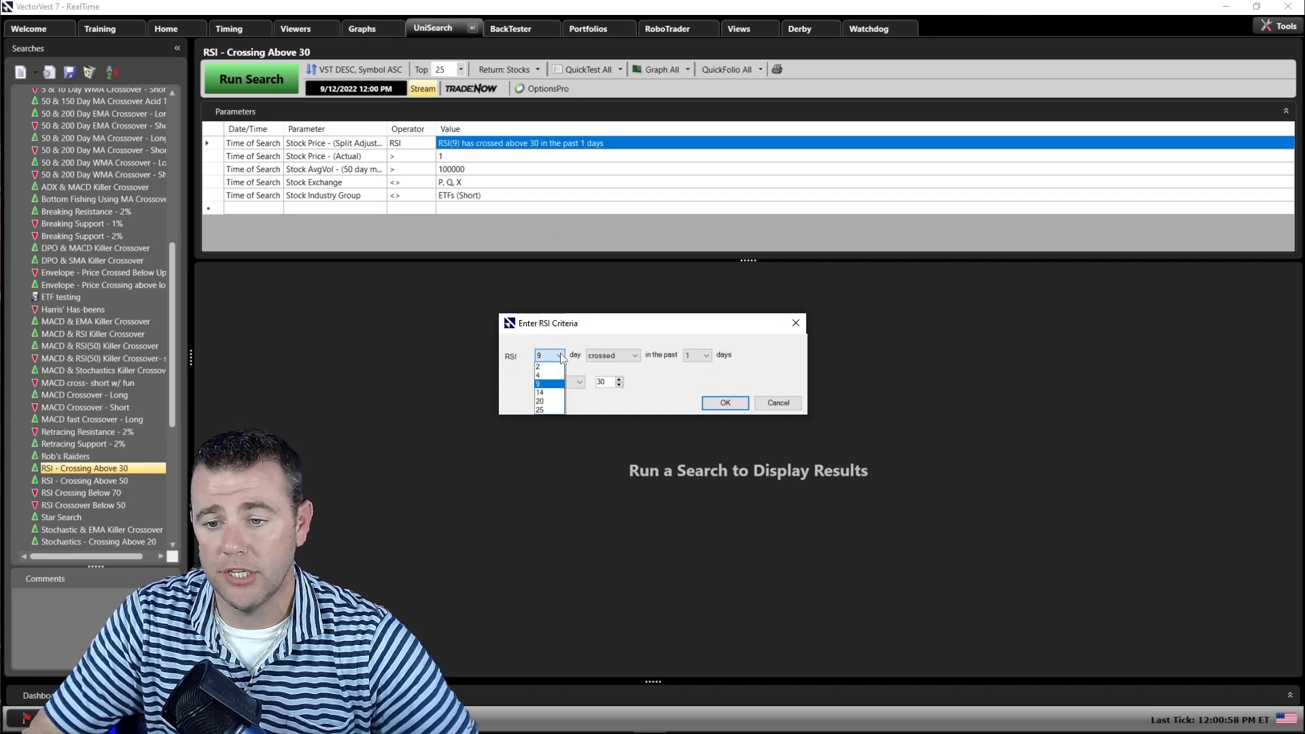
click(550, 393)
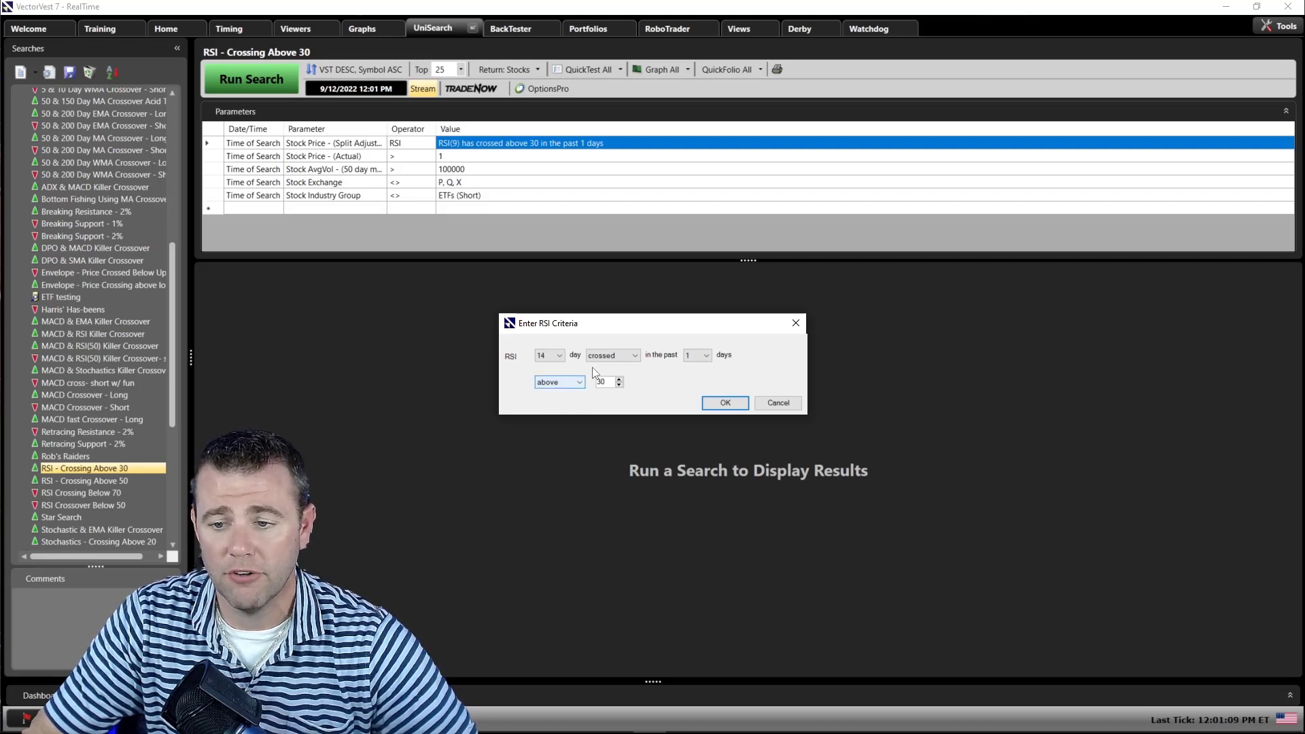
click(626, 357)
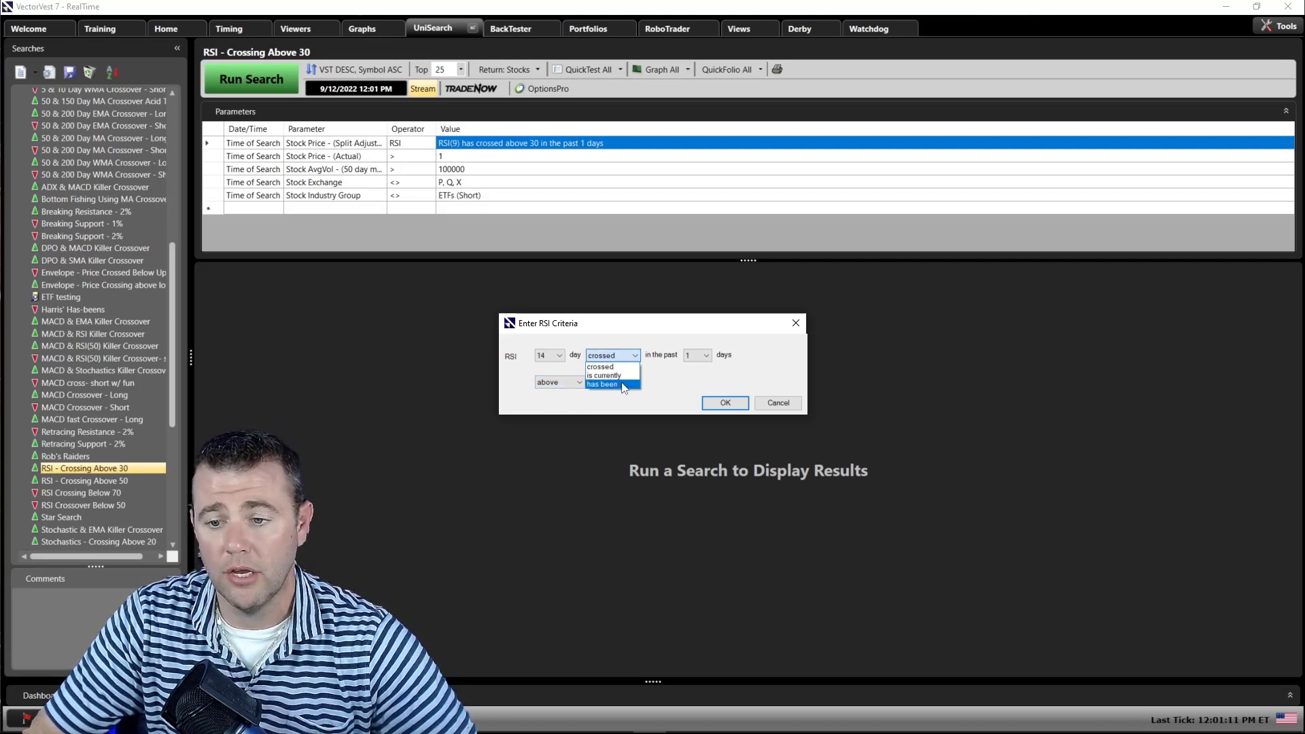
click(601, 367)
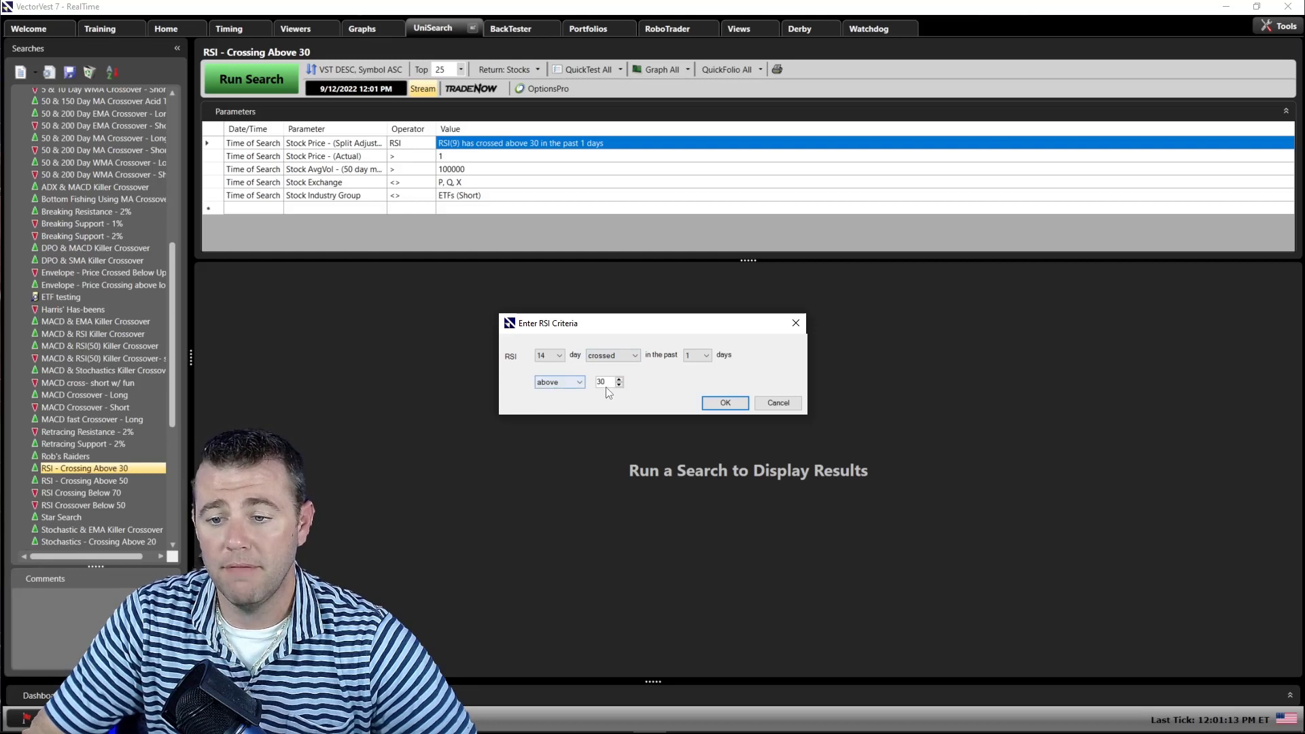
click(720, 402)
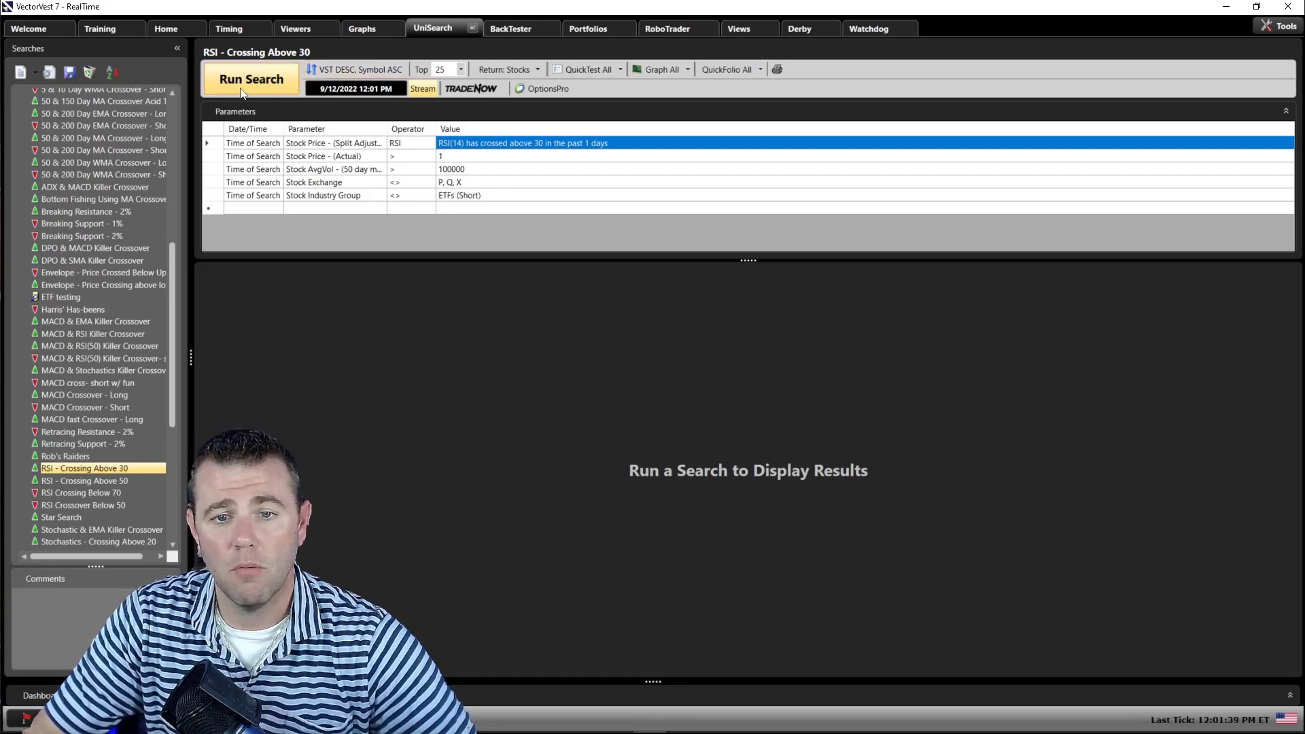
Step: Run the Crossing Above 30 search and graph all result stocks, starting with AMPH
click(261, 84)
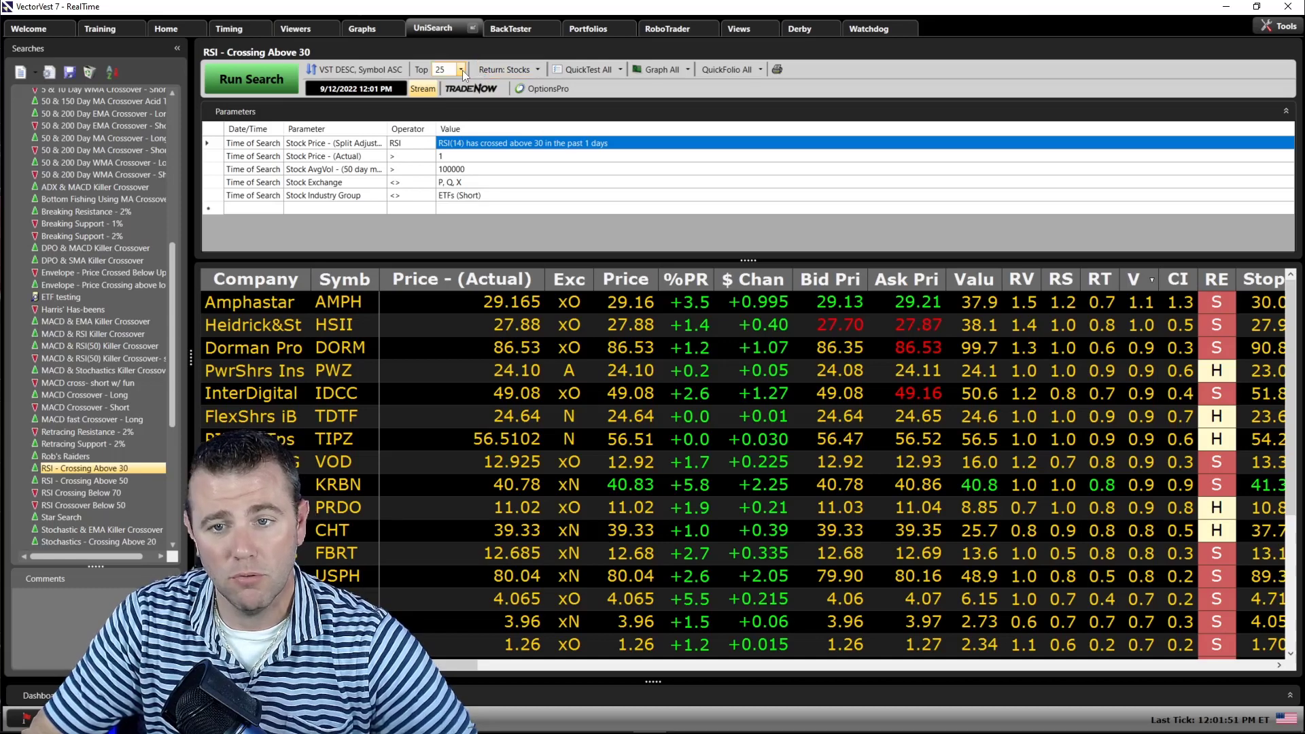
click(659, 72)
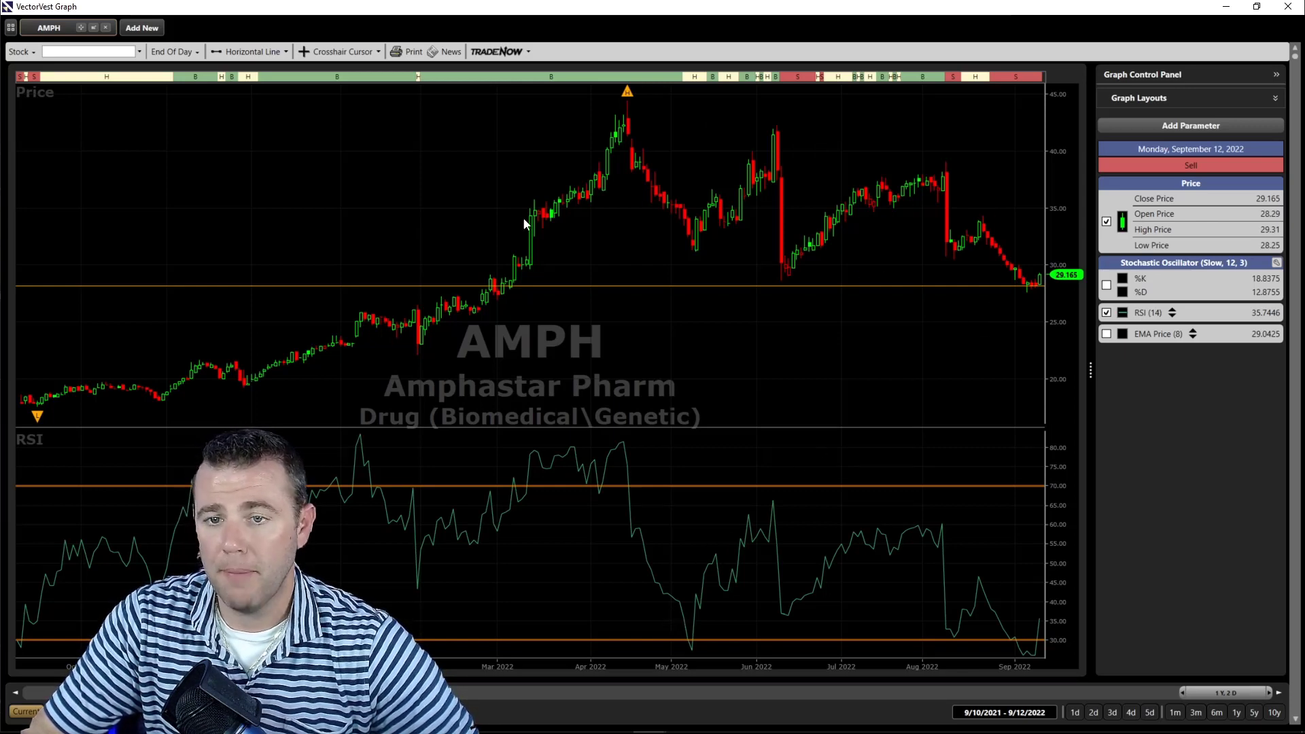
Step: Read AMPH's prices and RSI (14) values by date with the Crosshair Cursor, then advance to HSII
click(344, 52)
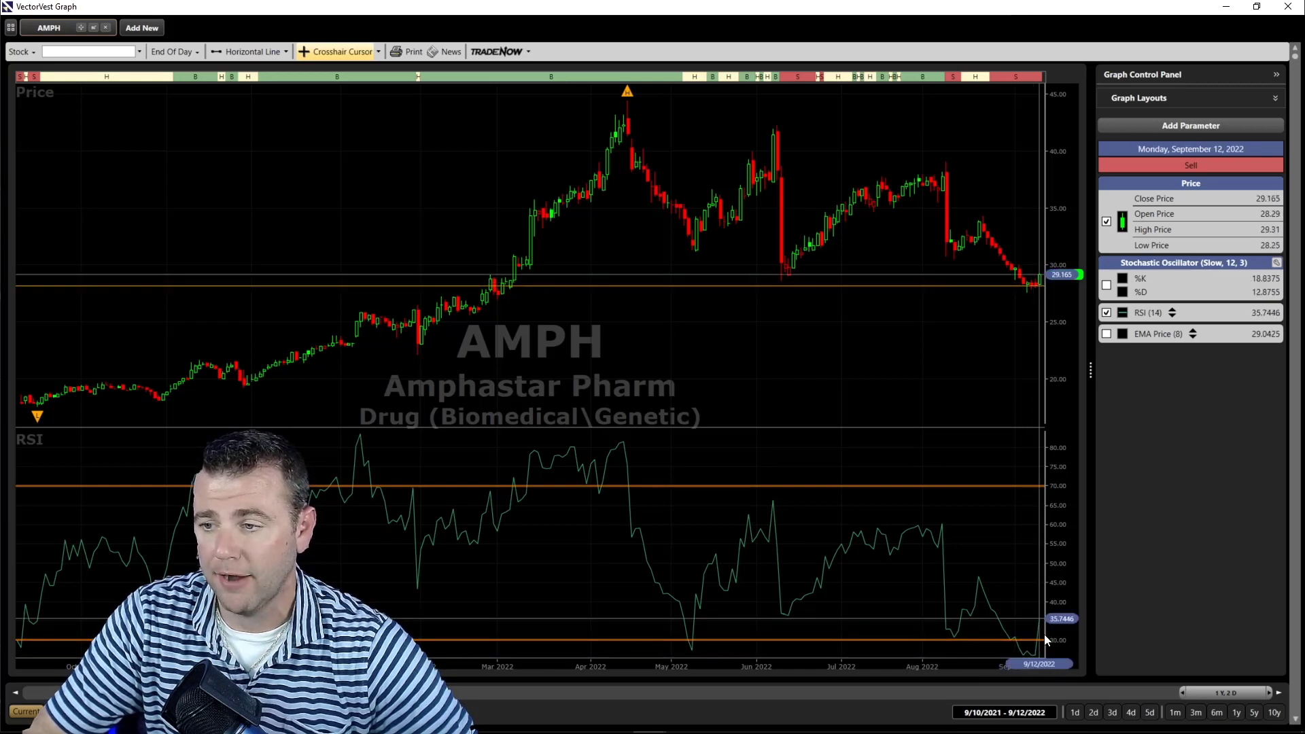
mouse_move(1039, 284)
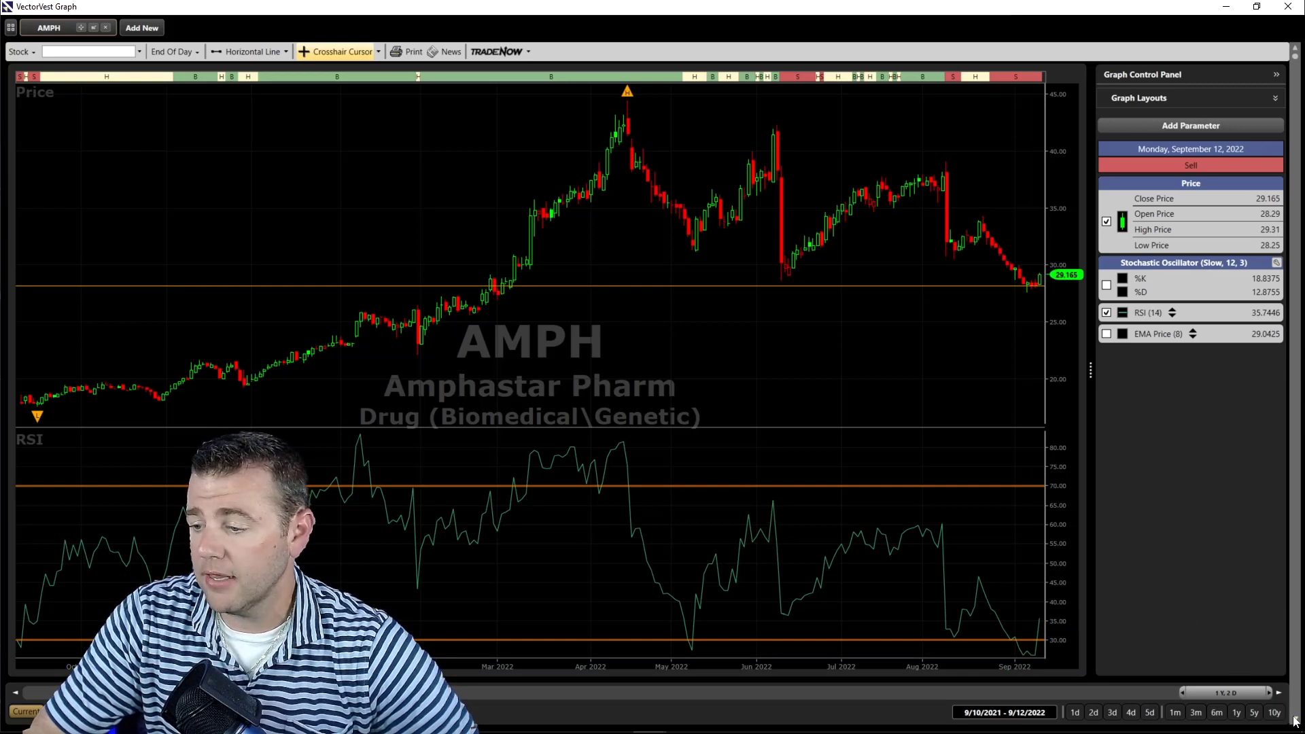
key(Down)
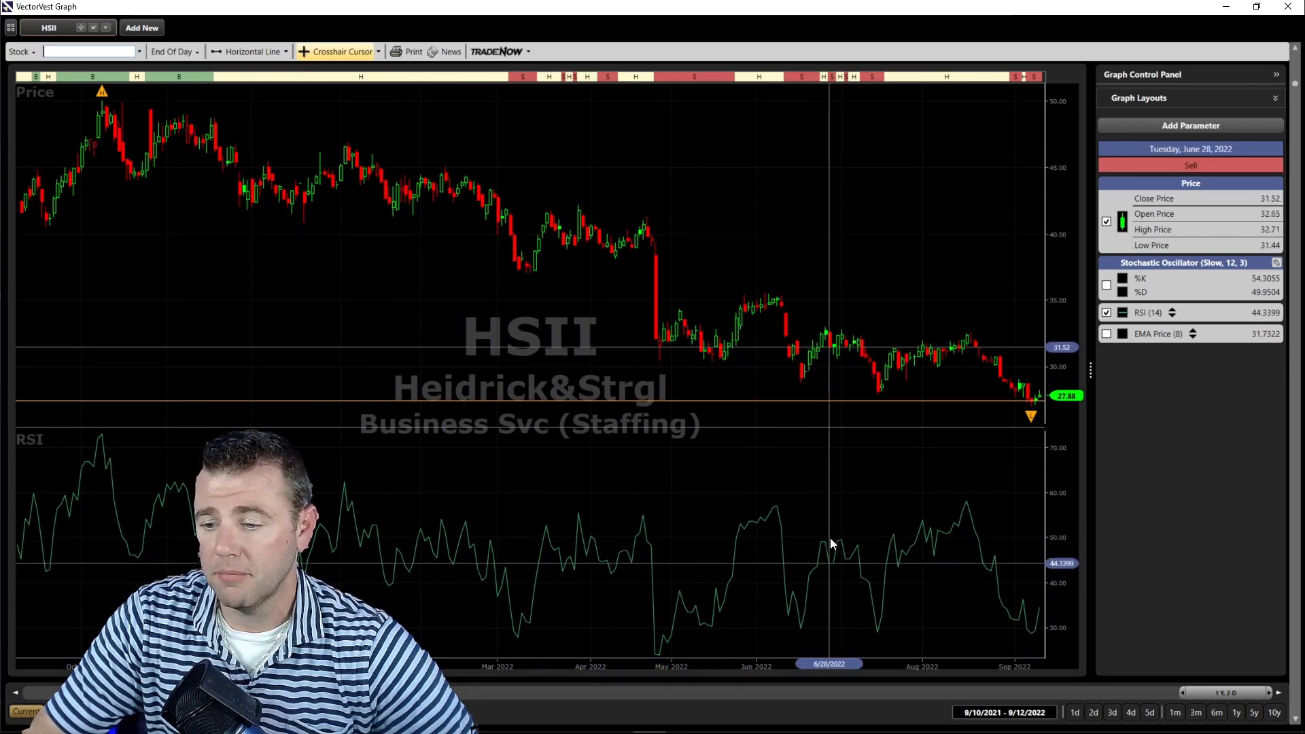
Step: Pin a horizontal reference line at RSI 30 on HSII, then inspect dates with the Crosshair Cursor
click(276, 53)
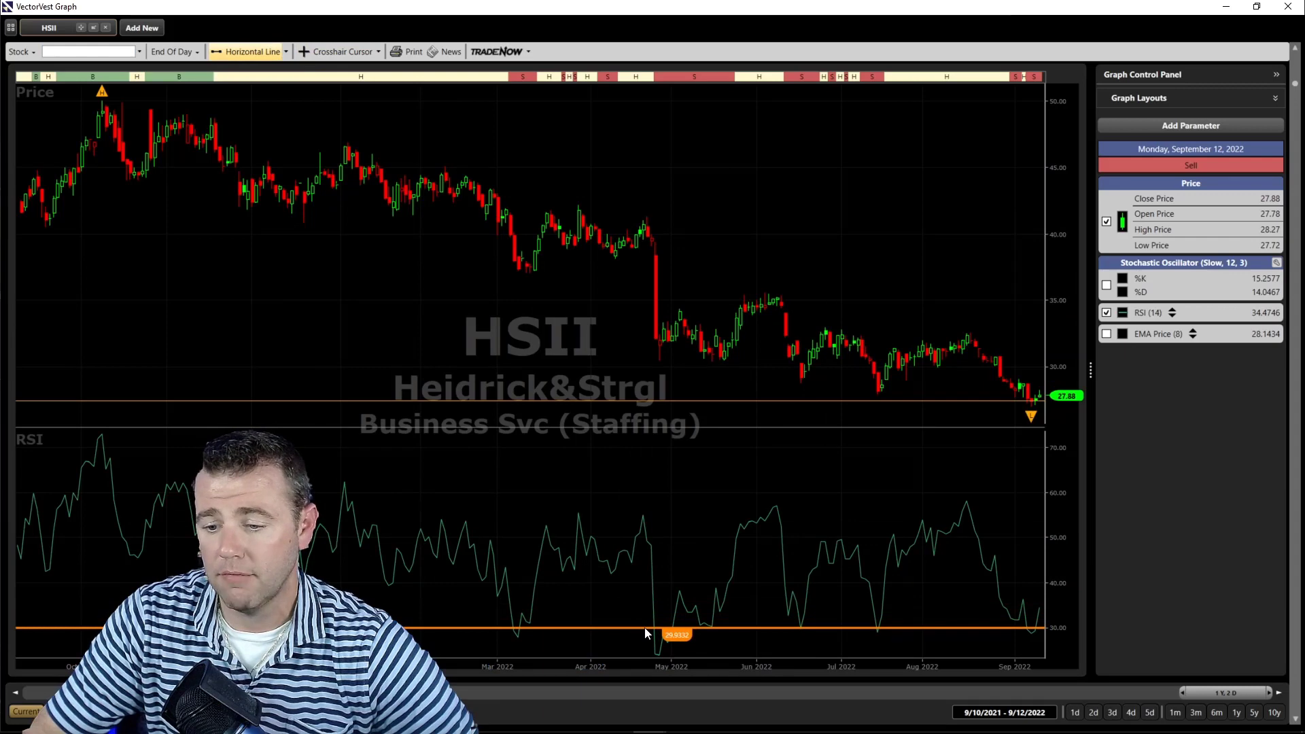
click(645, 627)
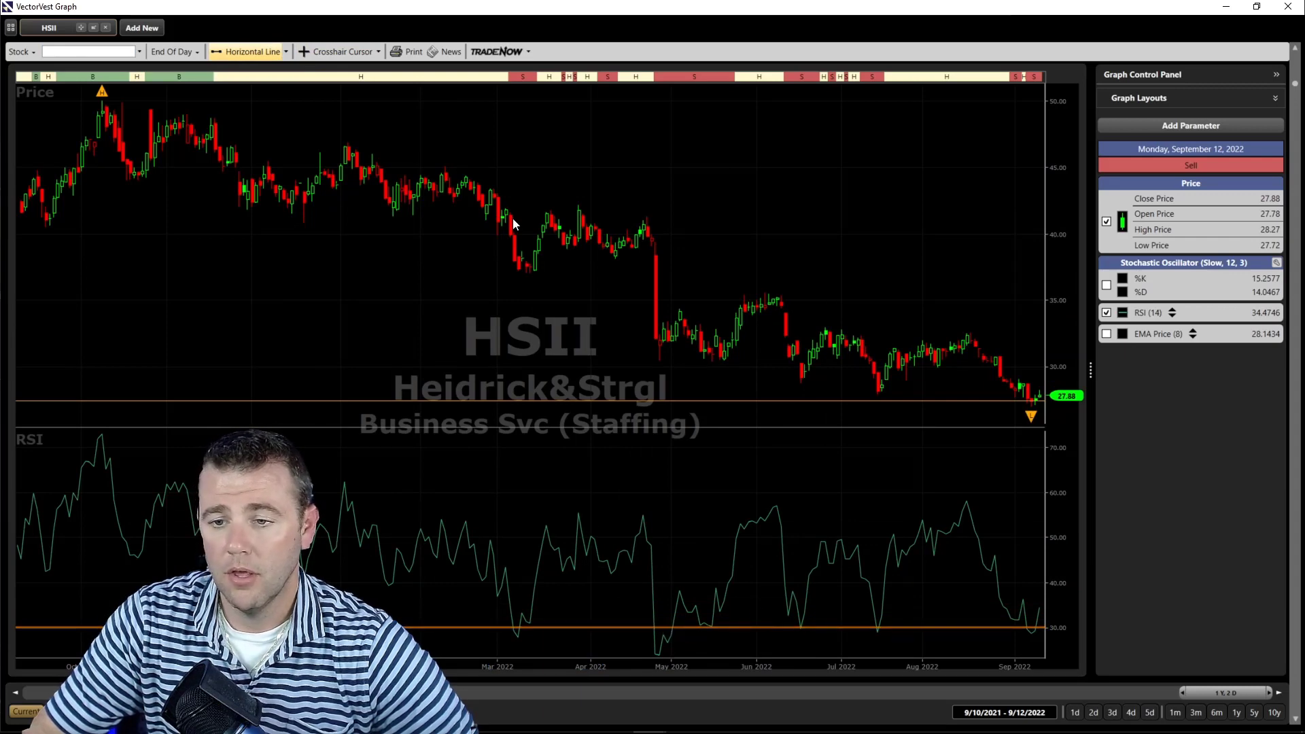
click(338, 51)
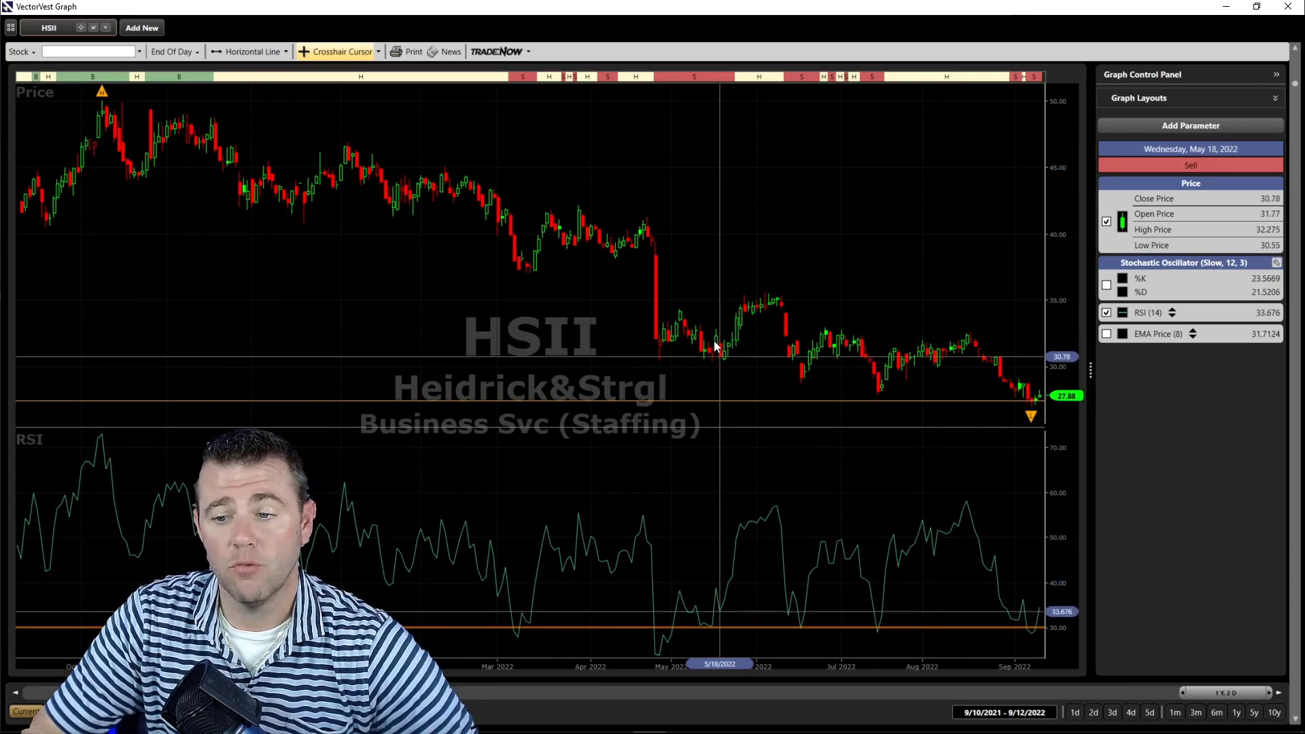
mouse_move(726, 353)
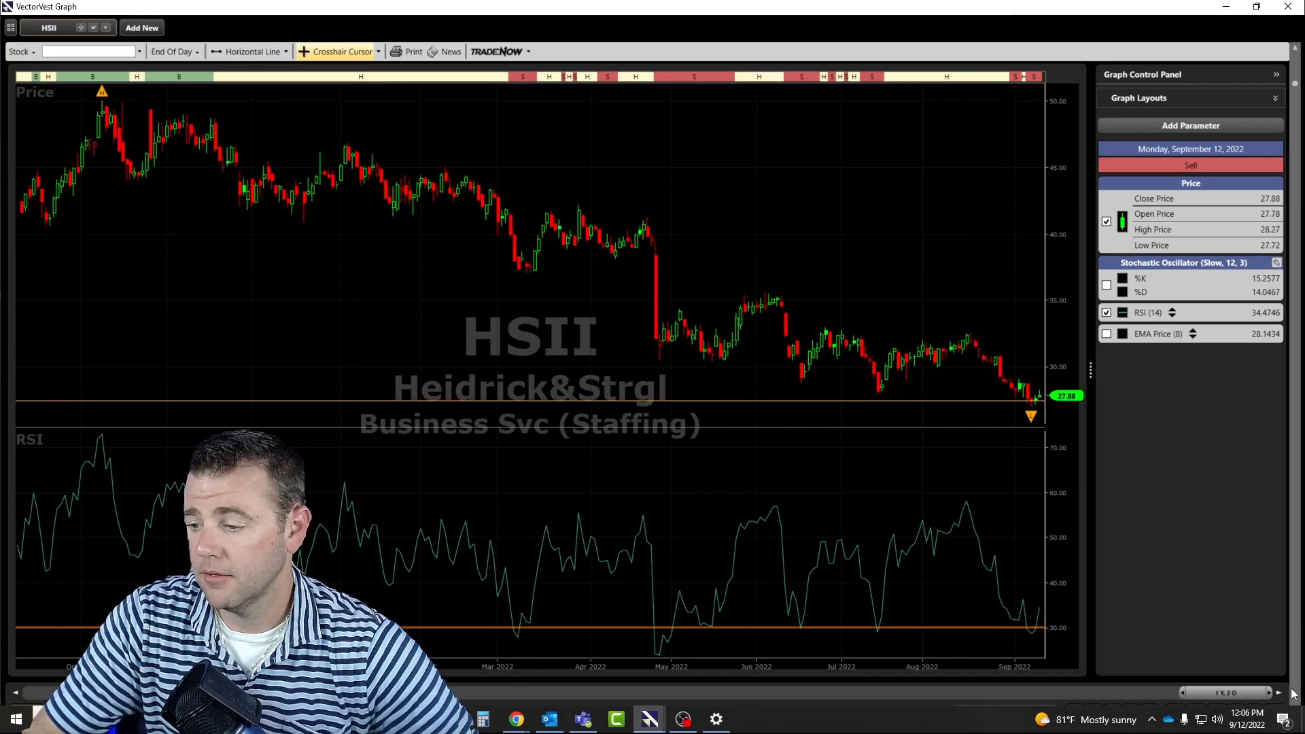
Step: Advance to DORM, draw a horizontal line at RSI 30, remove the stray extra line, then advance to PWZ
click(1296, 718)
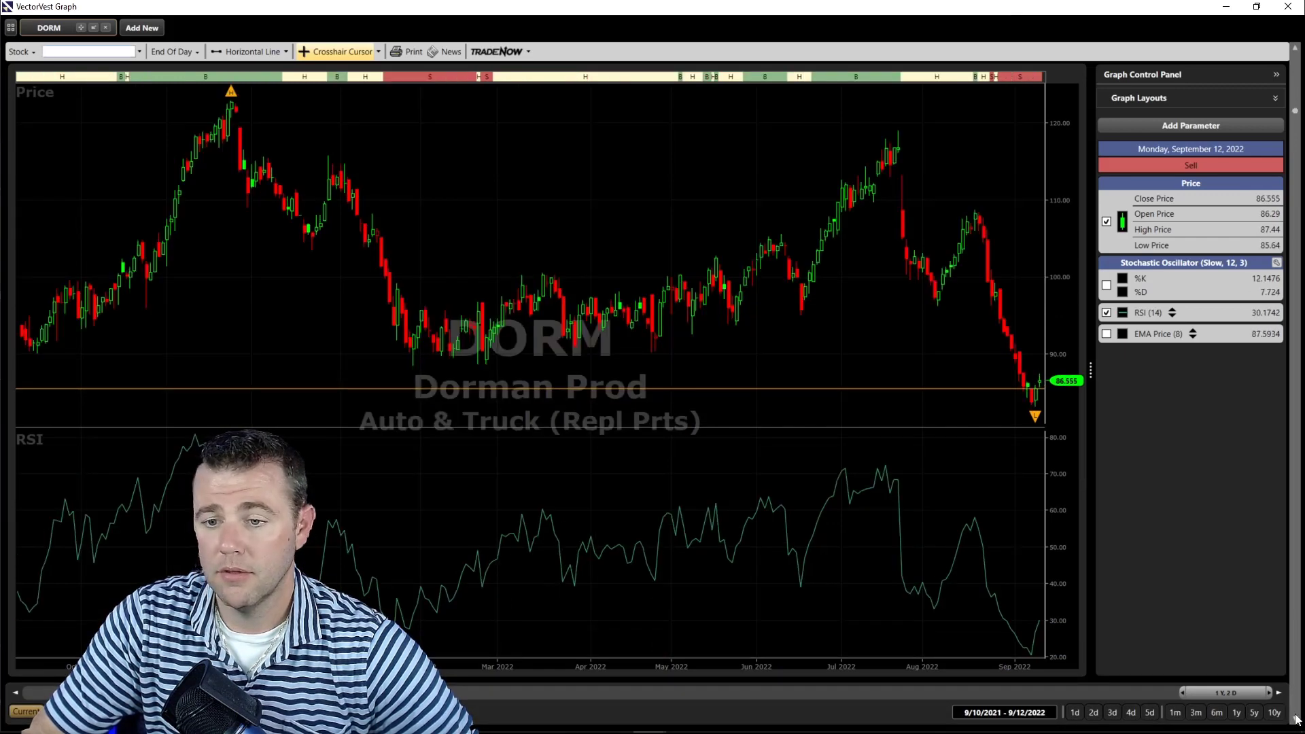
click(248, 51)
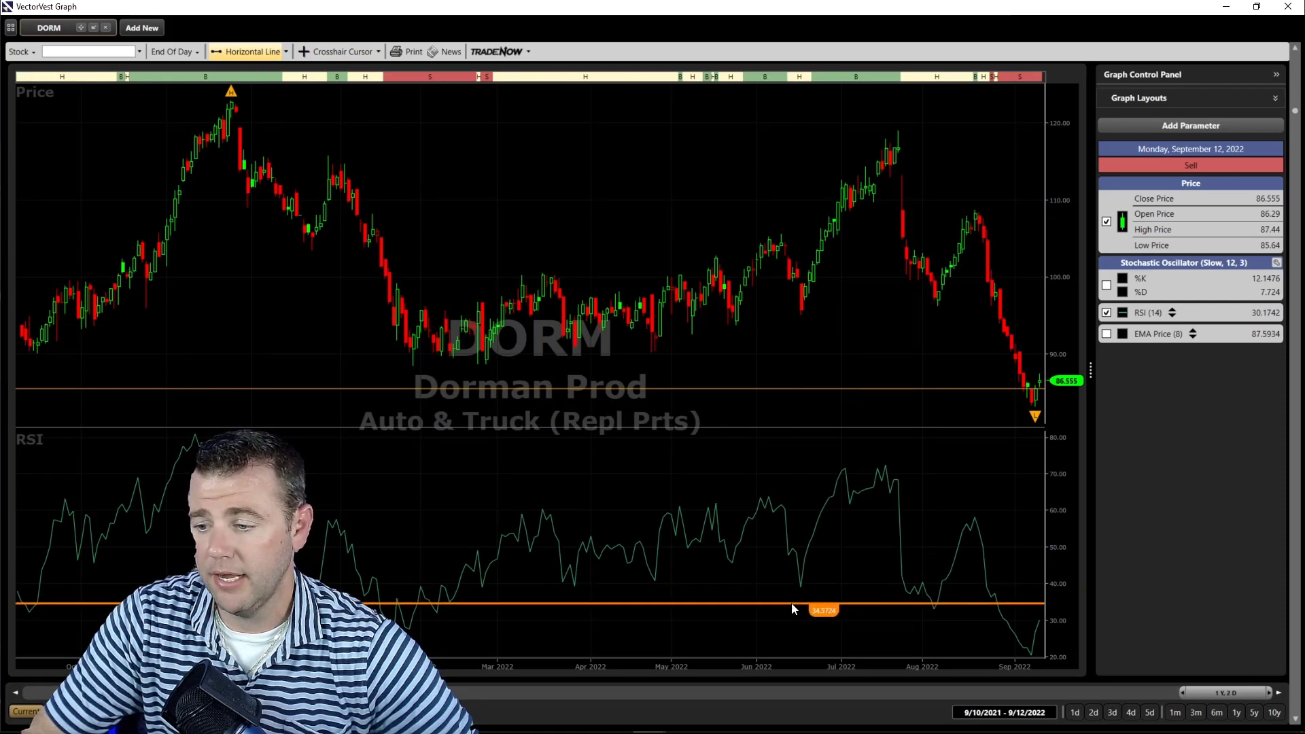
click(802, 623)
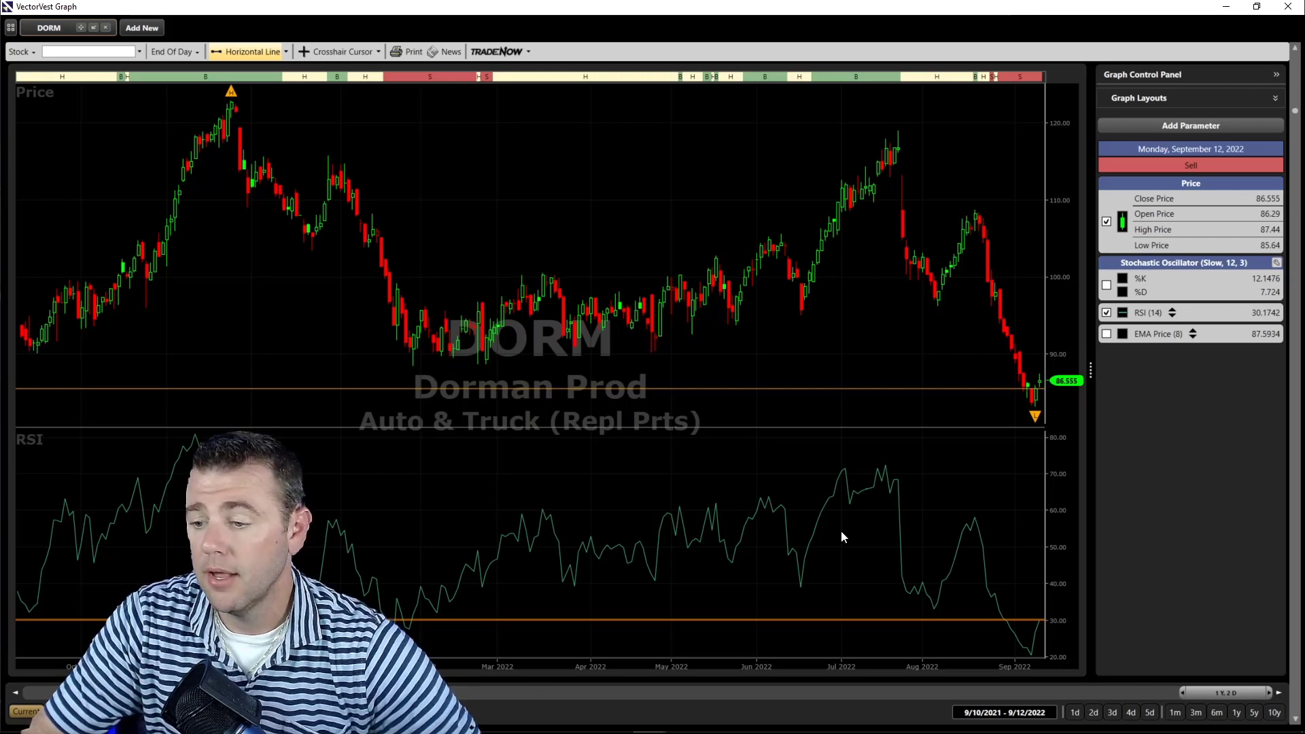
click(1031, 427)
drag(1034, 425, 1010, 651)
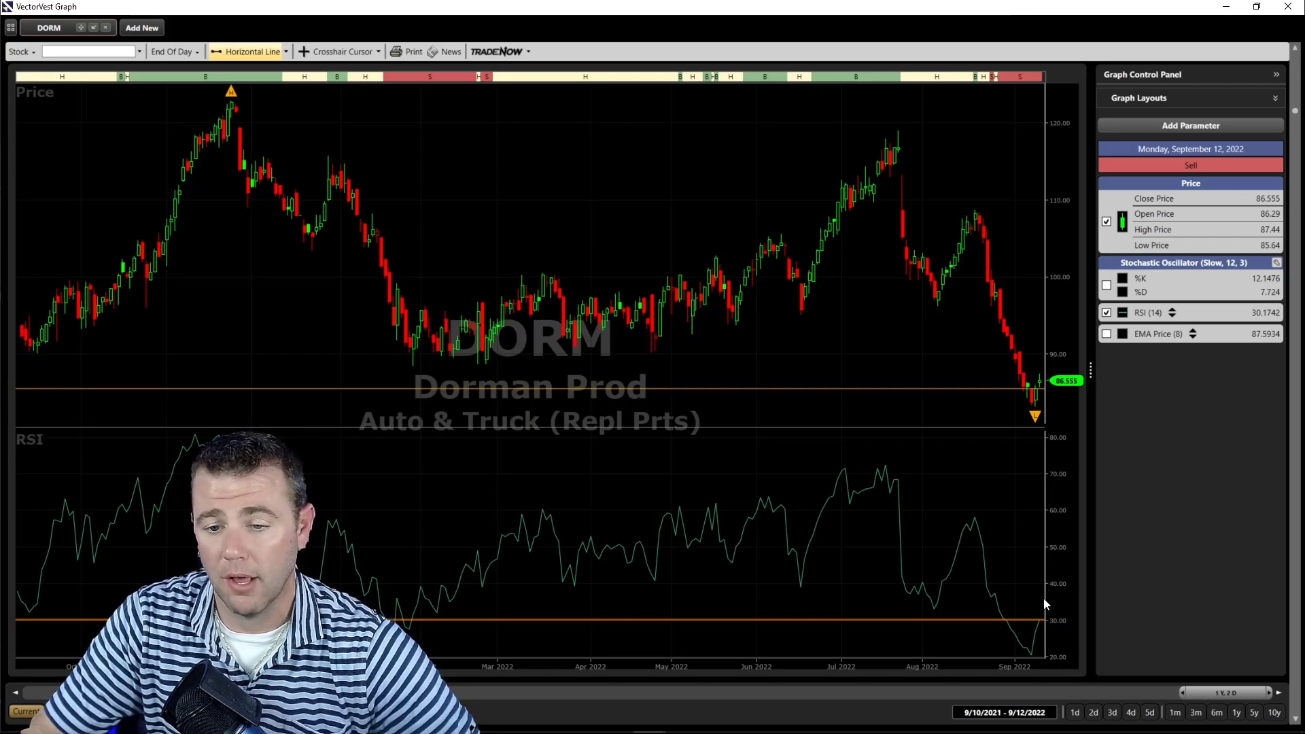
click(1296, 719)
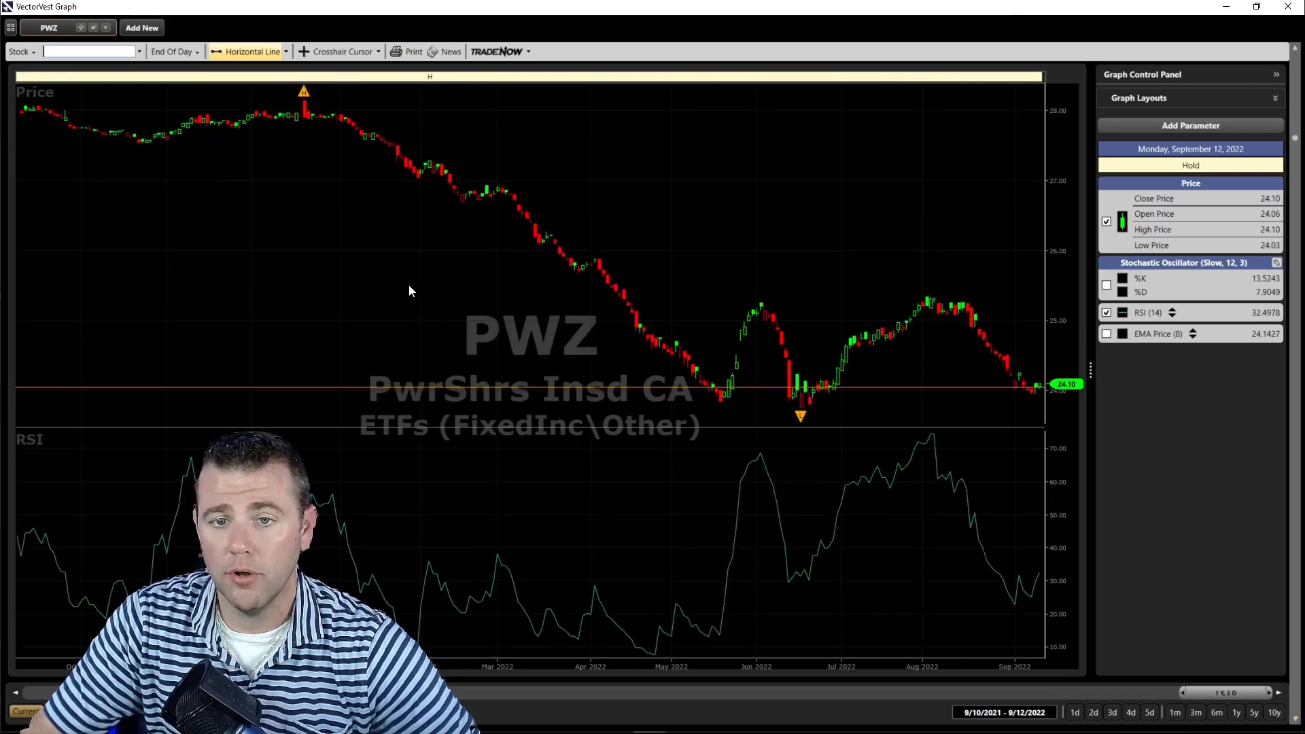
Step: Track PWZ's RSI levels with the Horizontal Cursor, then close the graph window
click(351, 54)
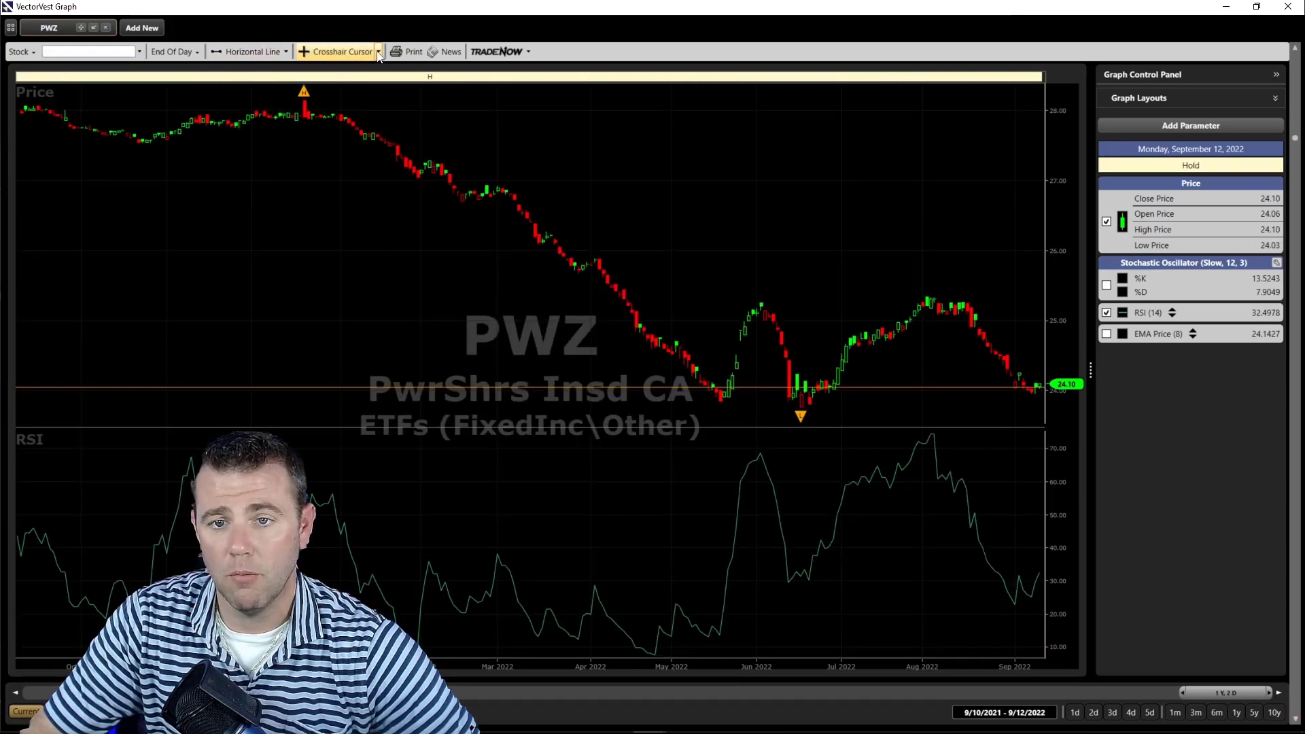
click(378, 52)
click(340, 85)
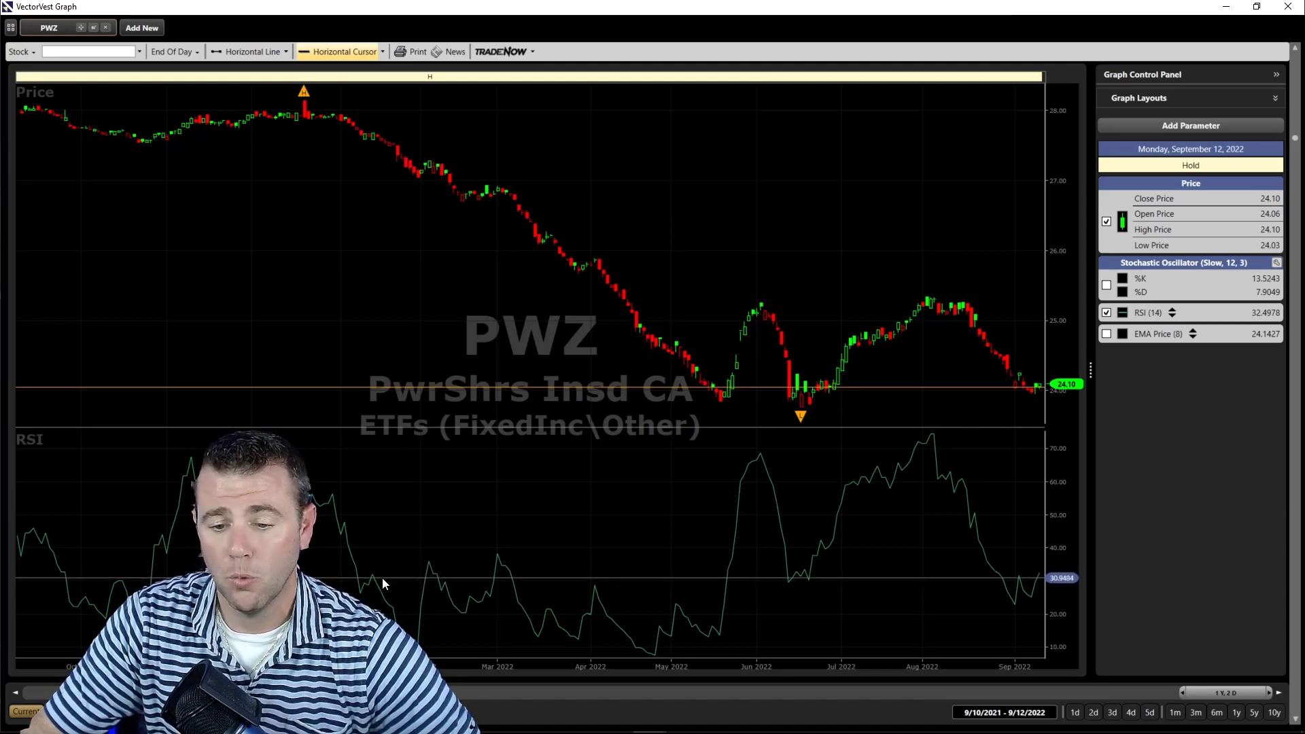
mouse_move(359, 581)
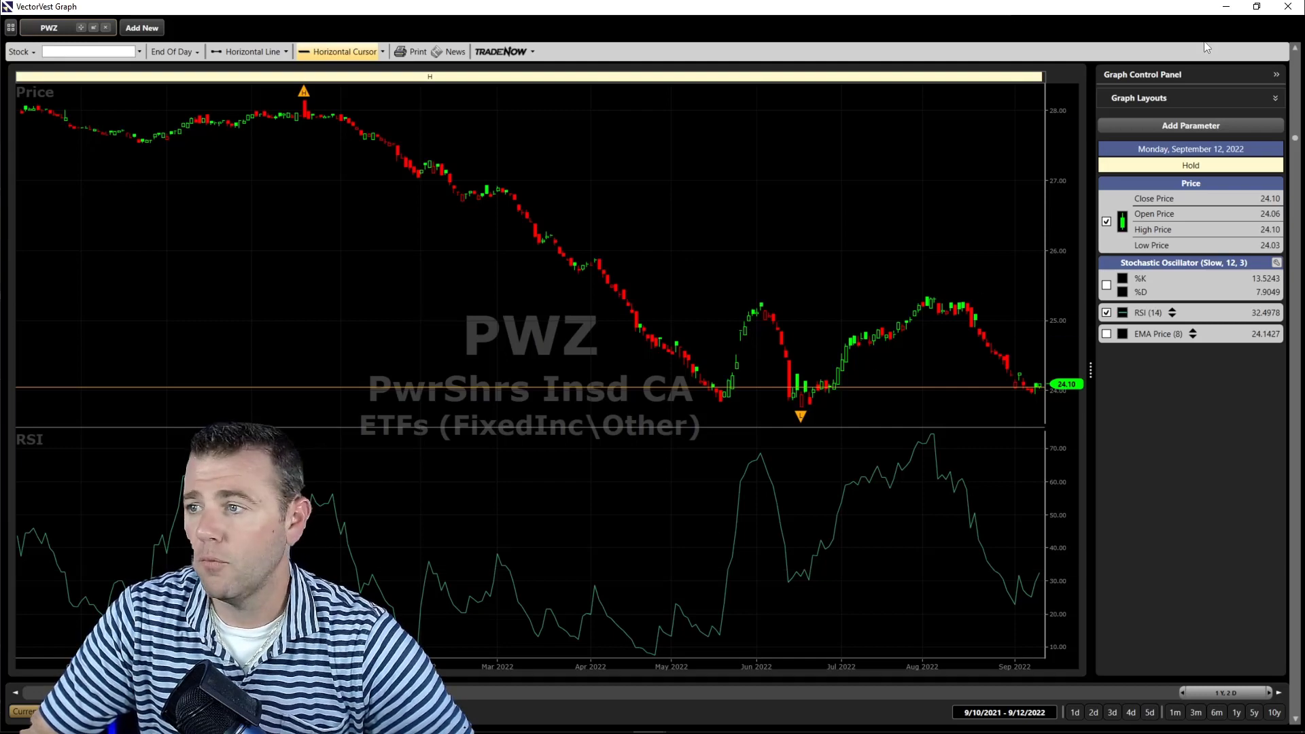
click(1288, 6)
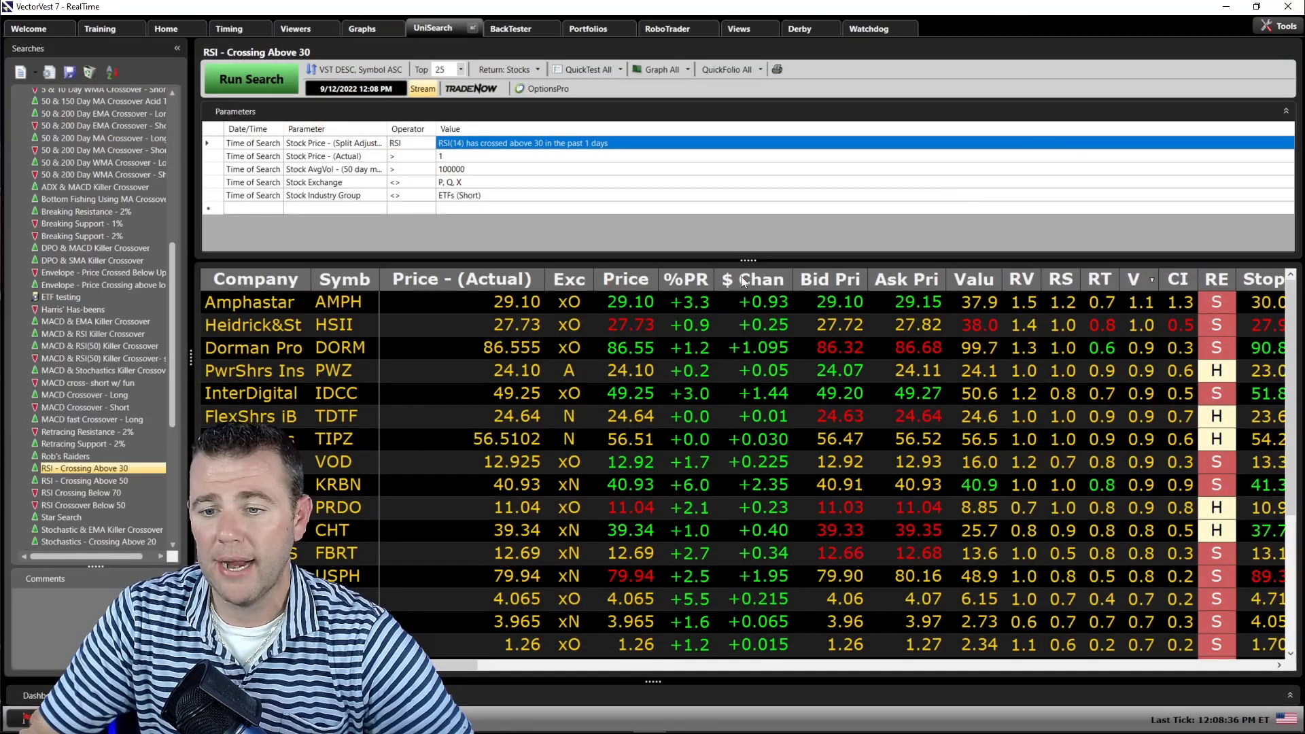
Step: Load the RSI - Crossing Above 50 search without saving the Crossing Above 30 changes, and run it
click(91, 481)
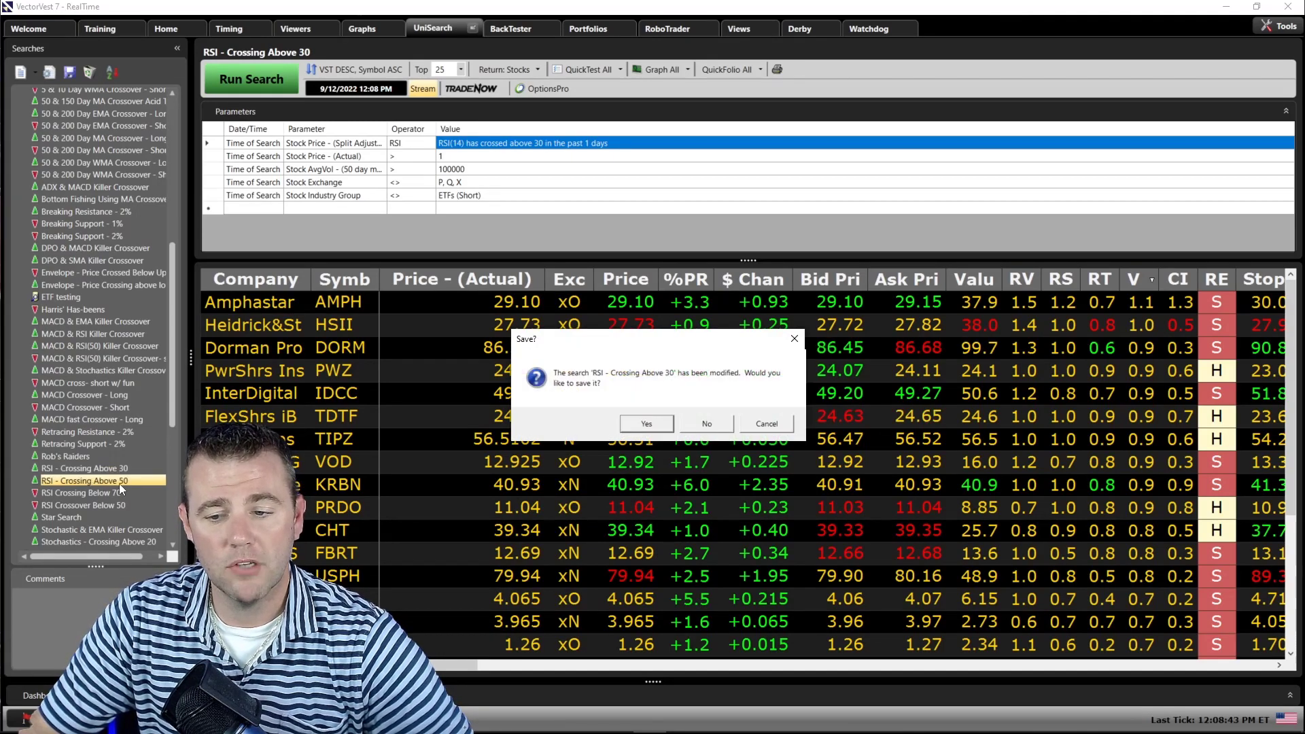
click(707, 424)
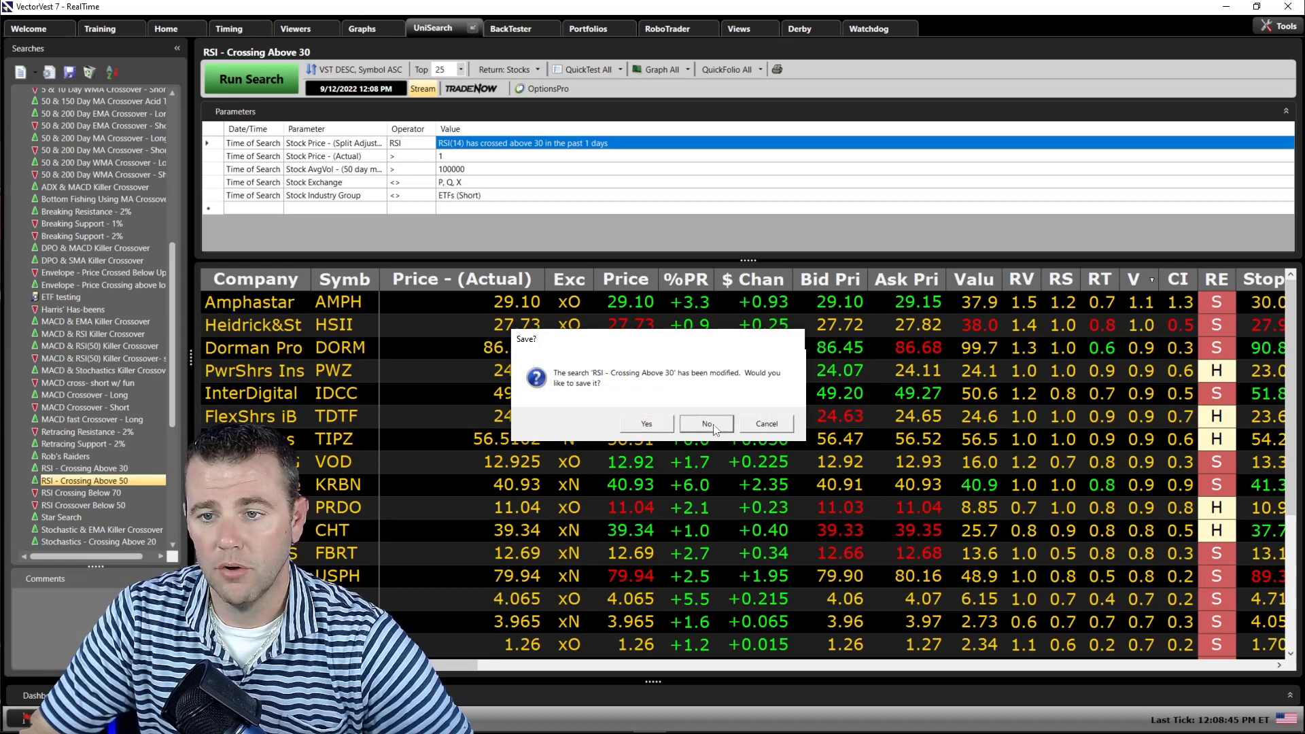
double_click(122, 480)
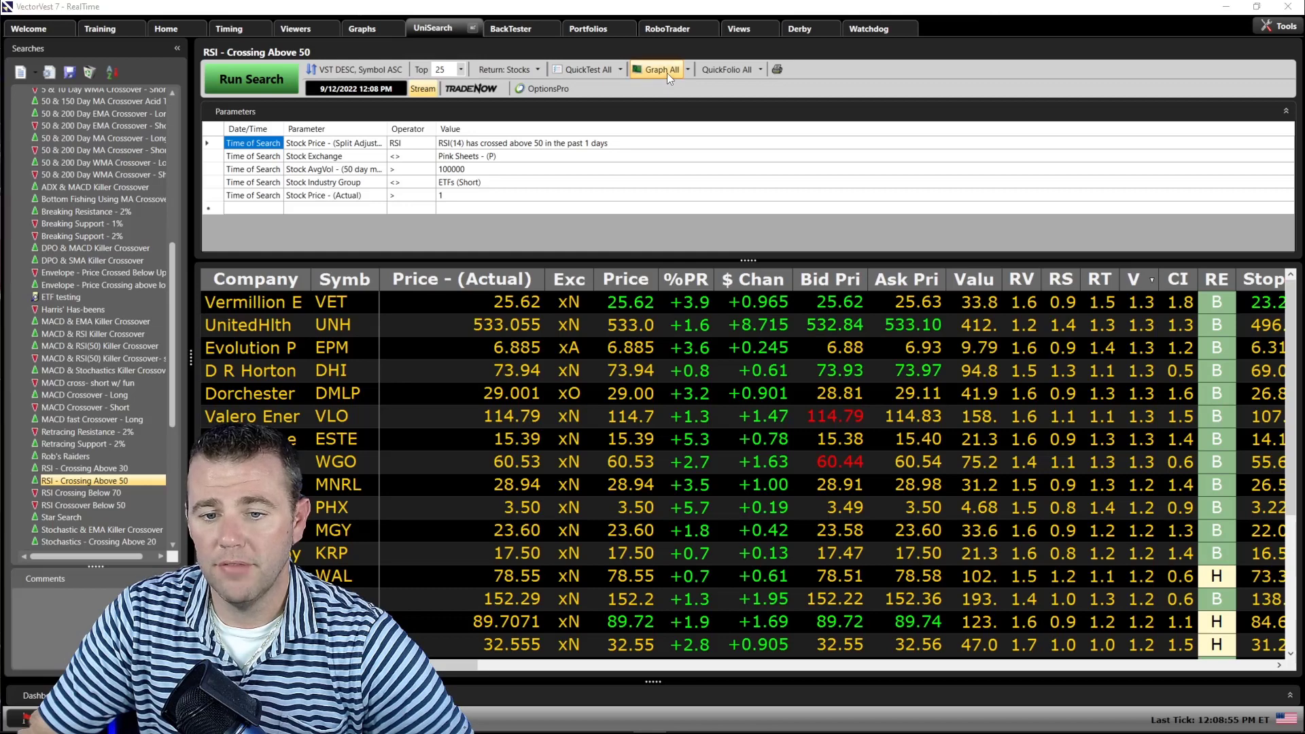
Step: Graph all results full-screen, draw an RSI 50 line on VET, then advance to UNH
click(667, 72)
click(957, 15)
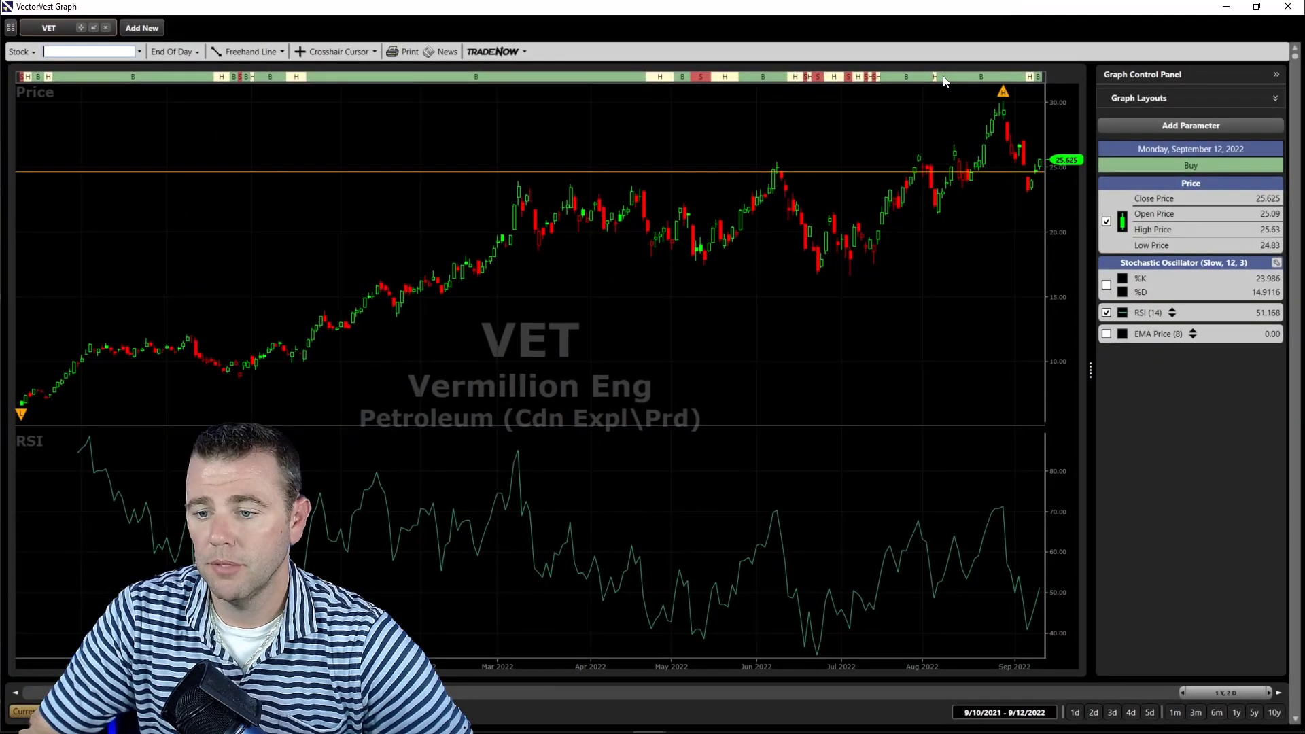
click(282, 52)
click(261, 85)
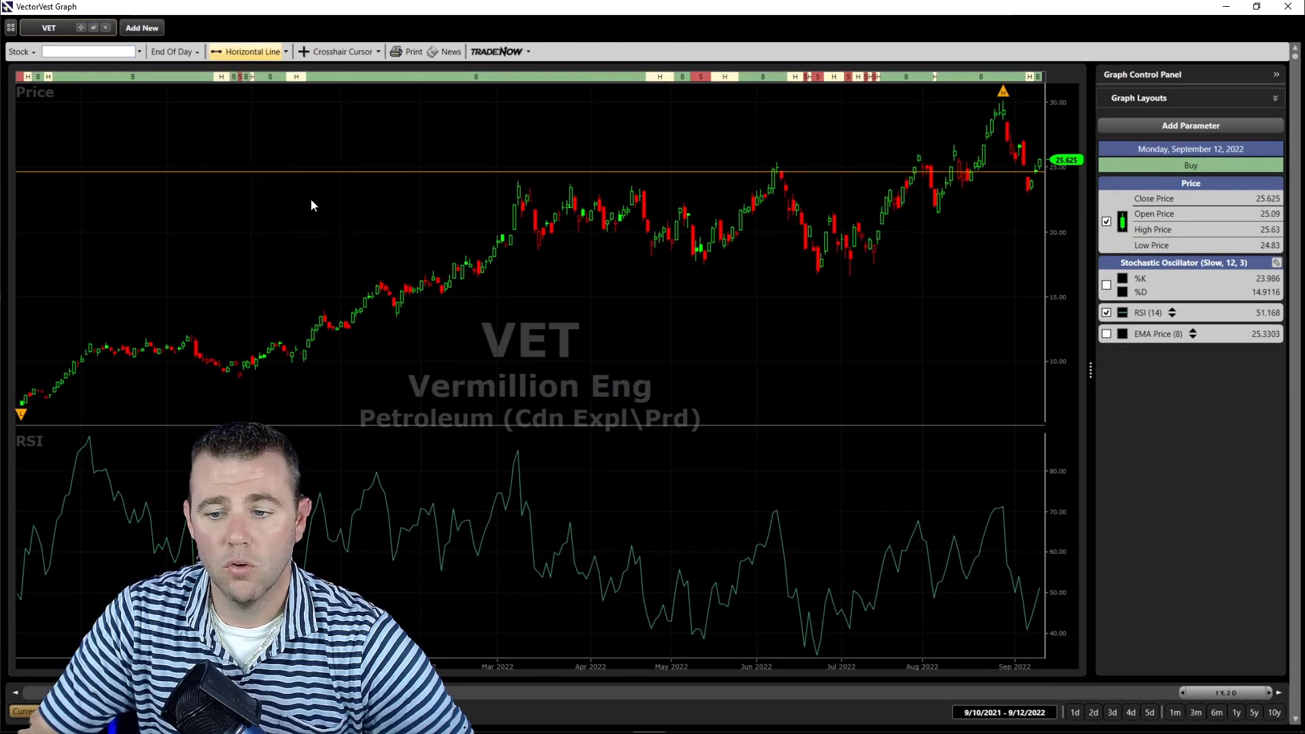
click(667, 593)
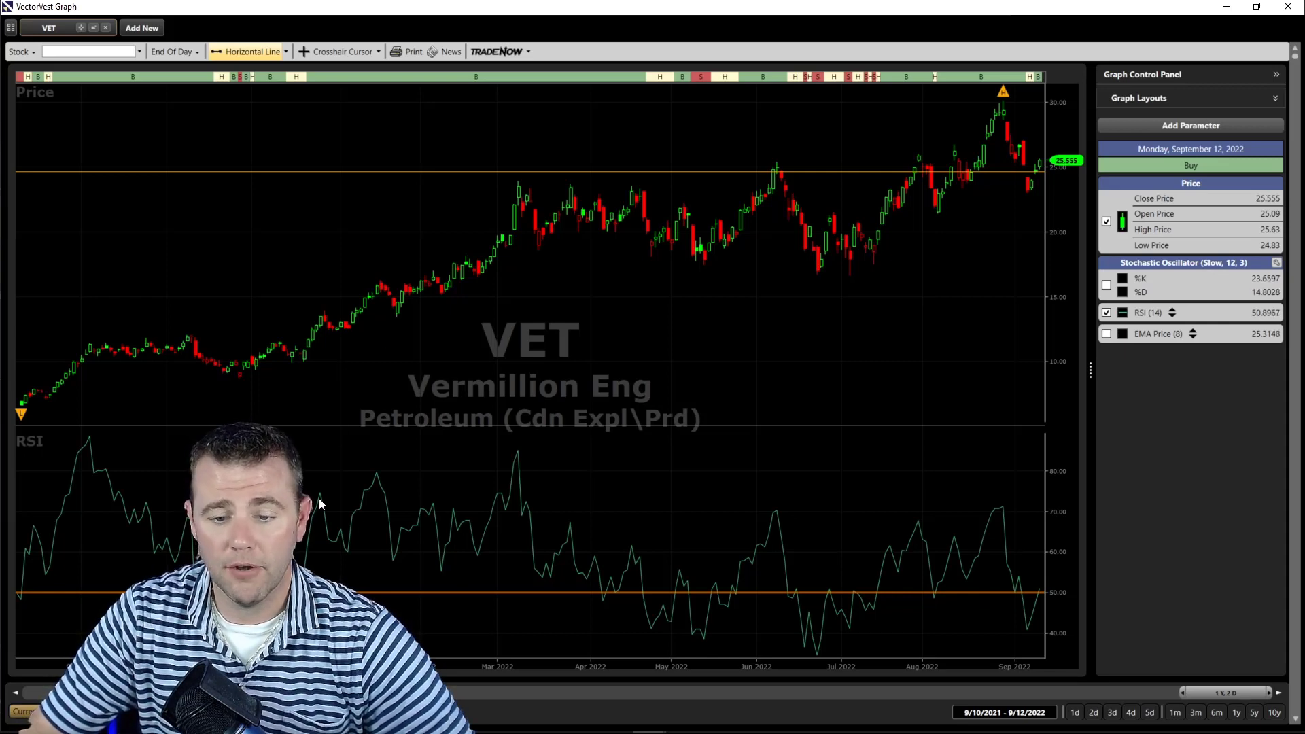
click(340, 50)
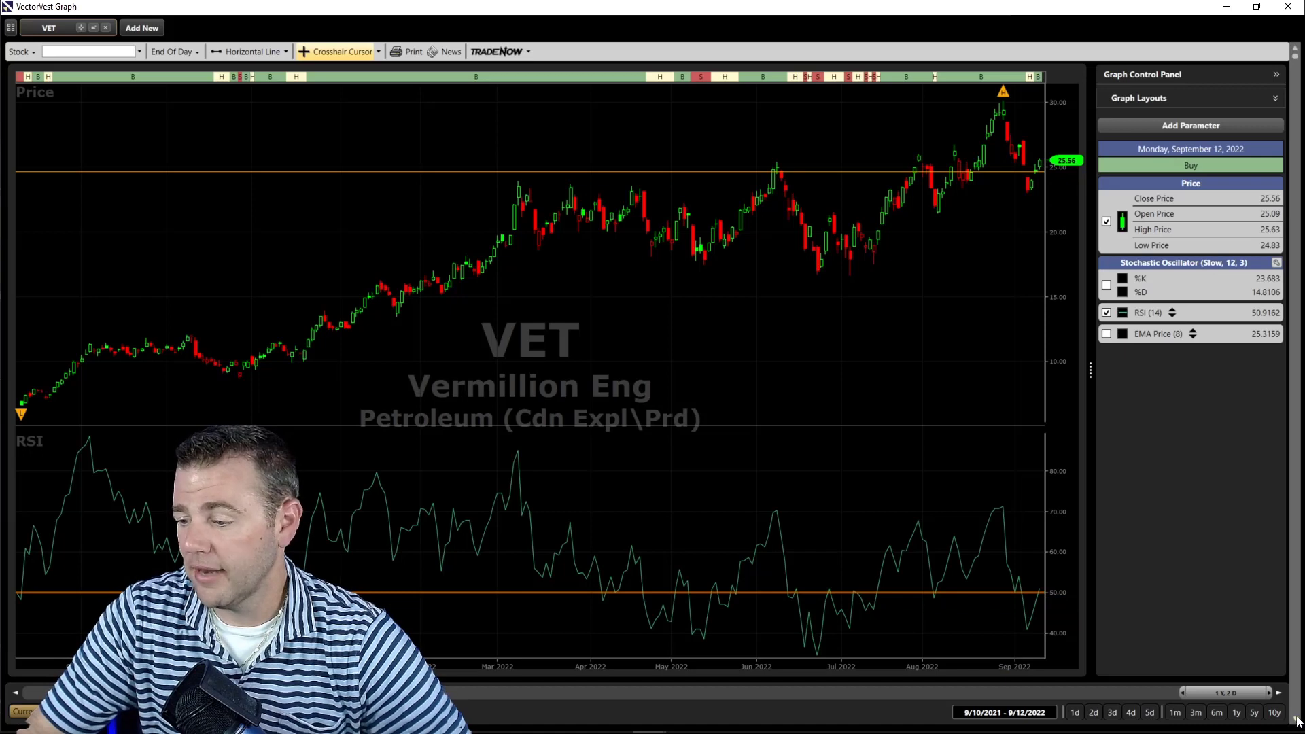
key(Down)
Step: Draw a horizontal reference line at RSI 50 on UNH's chart and return to the crosshair cursor
click(250, 52)
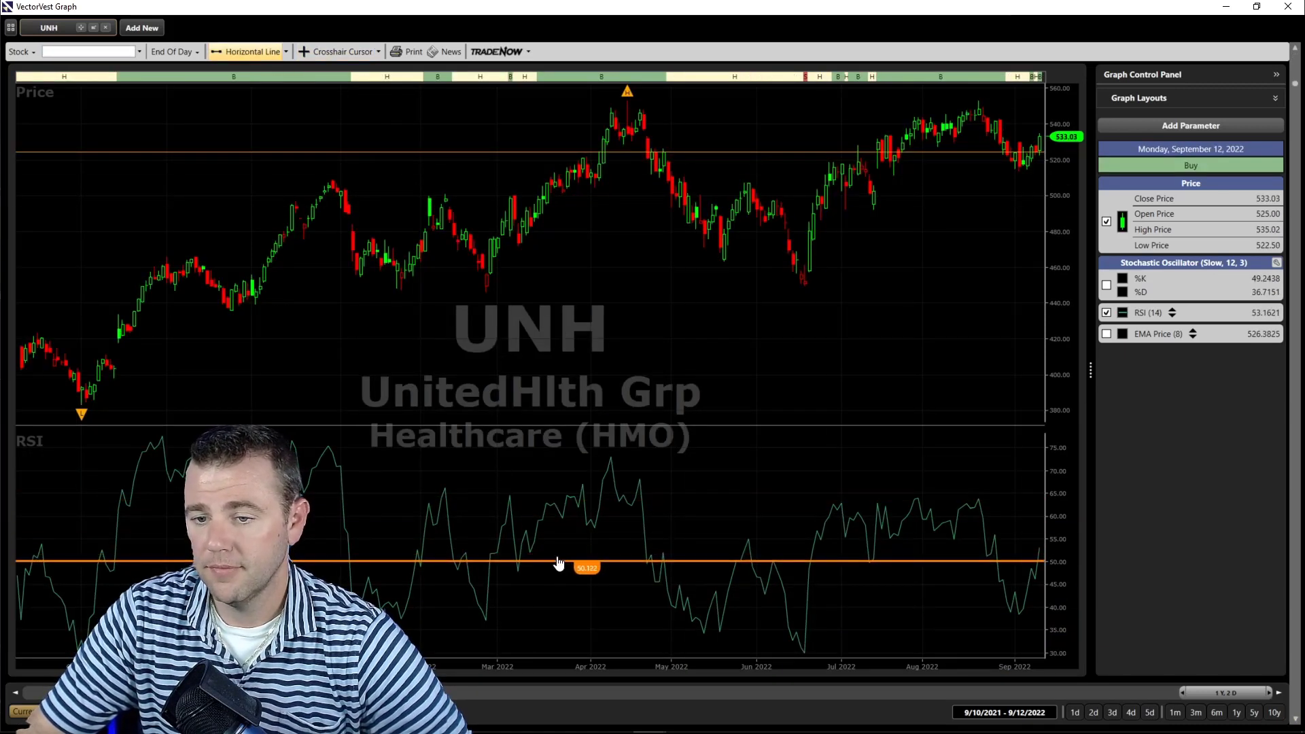
click(554, 562)
click(361, 52)
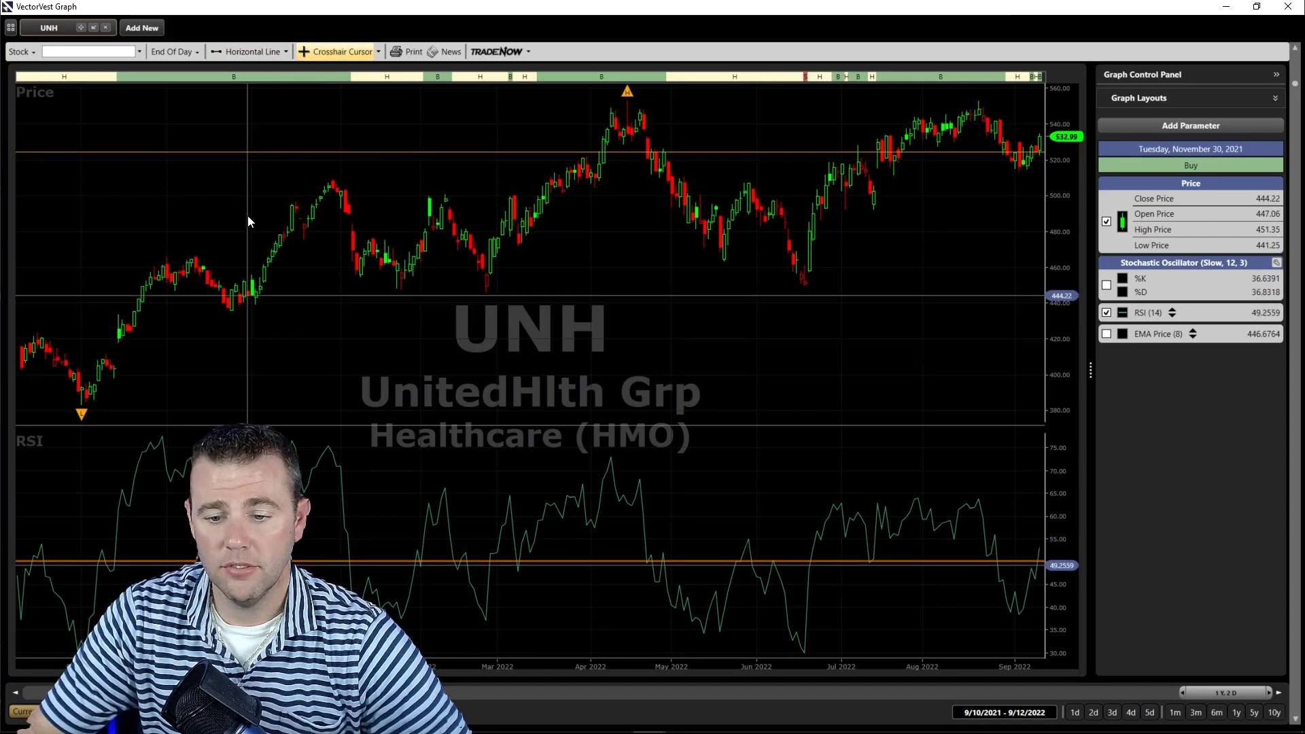